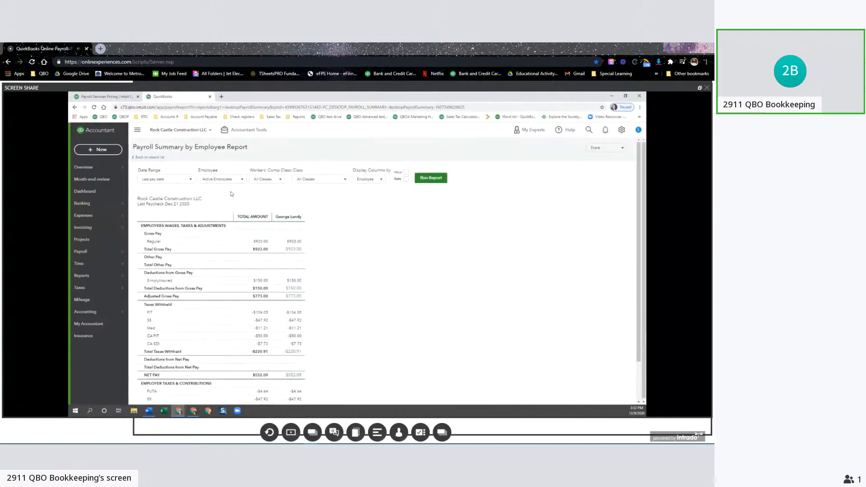
# Run the Payroll Summary by Employee report for this year with all employees and review its wages, deductions and taxes
pyautogui.click(186, 182)
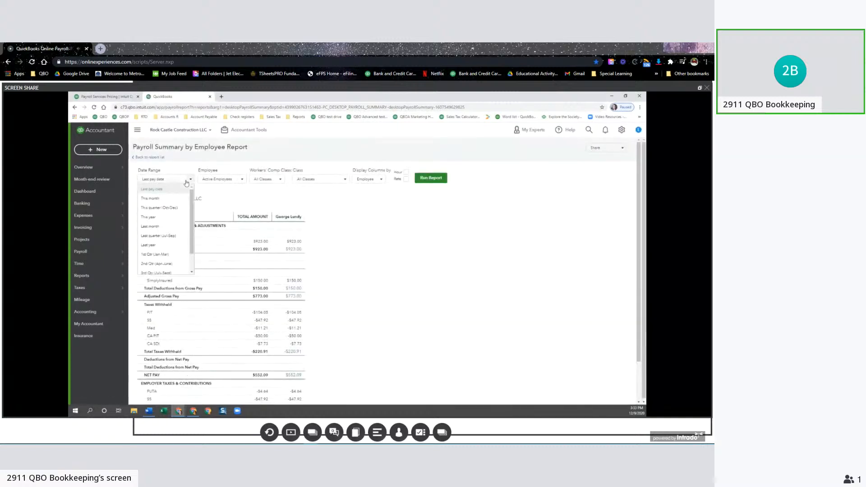
pyautogui.click(149, 217)
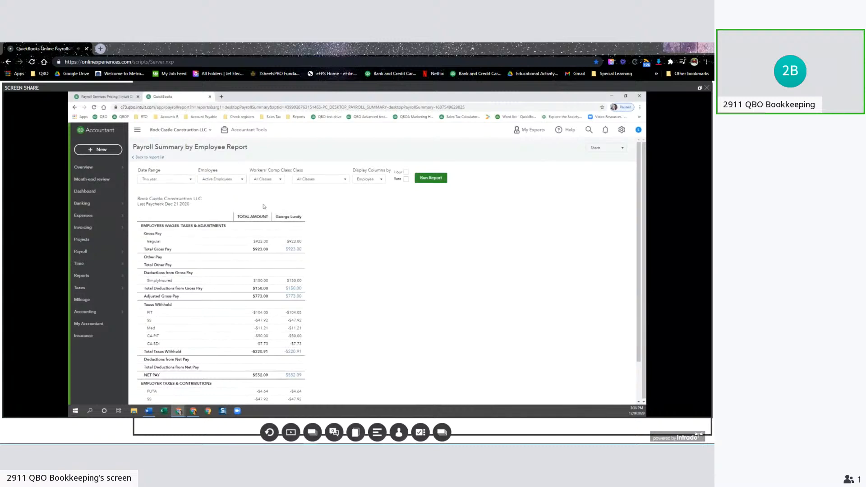
pyautogui.click(235, 180)
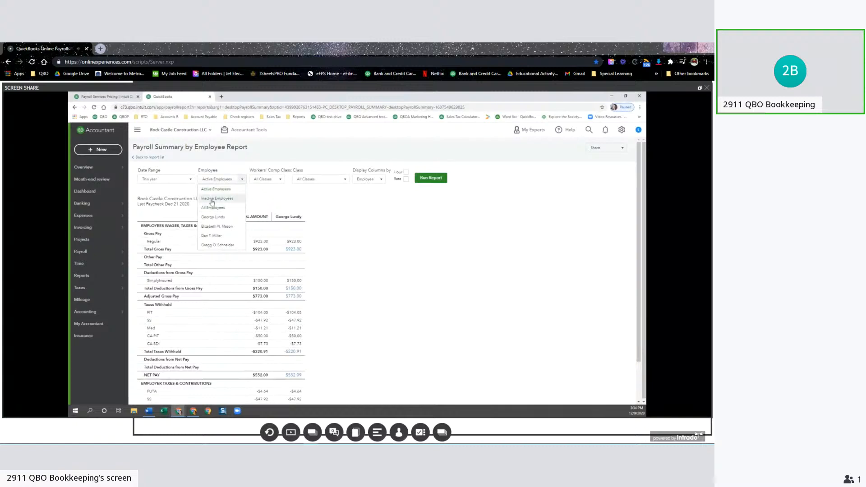
pyautogui.click(263, 202)
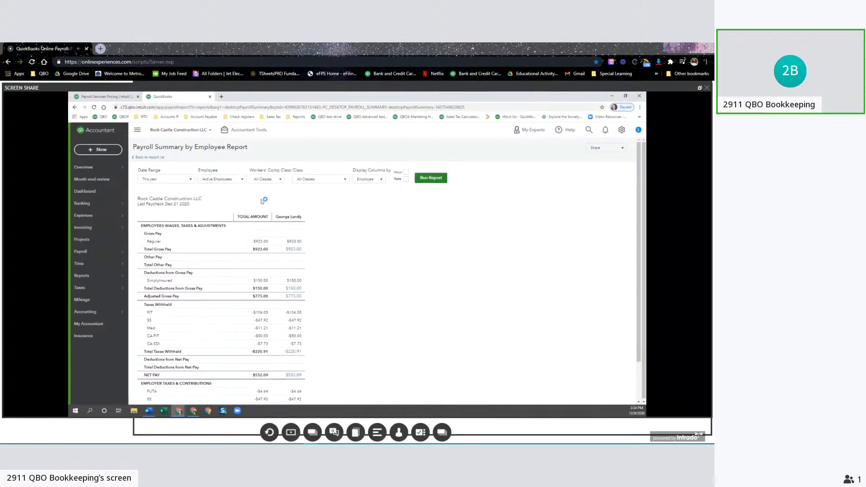
pyautogui.click(213, 180)
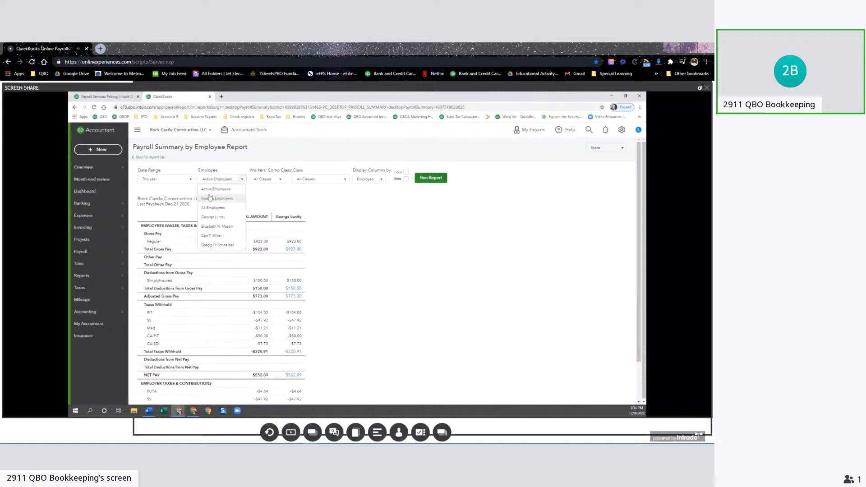
pyautogui.click(213, 209)
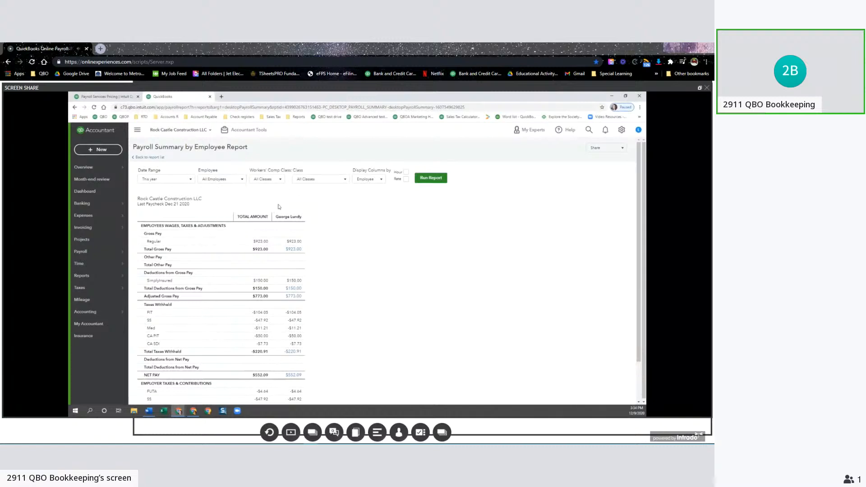
pyautogui.click(431, 178)
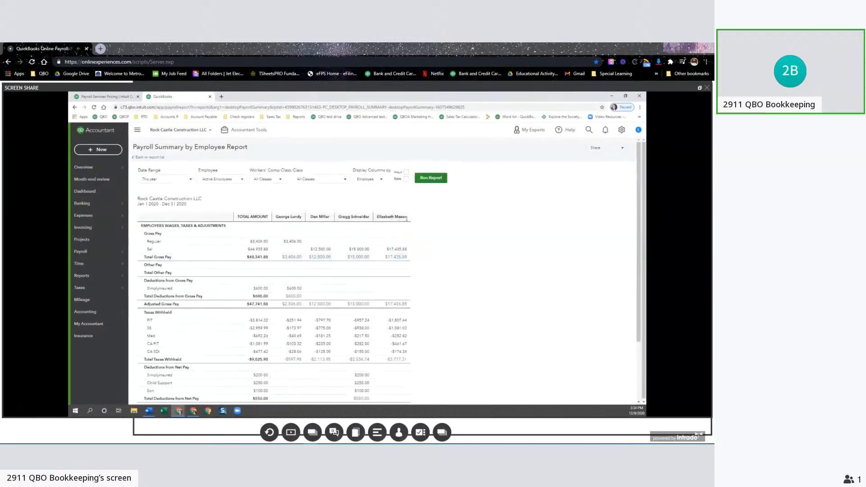
pyautogui.scroll(-3, 440, 223)
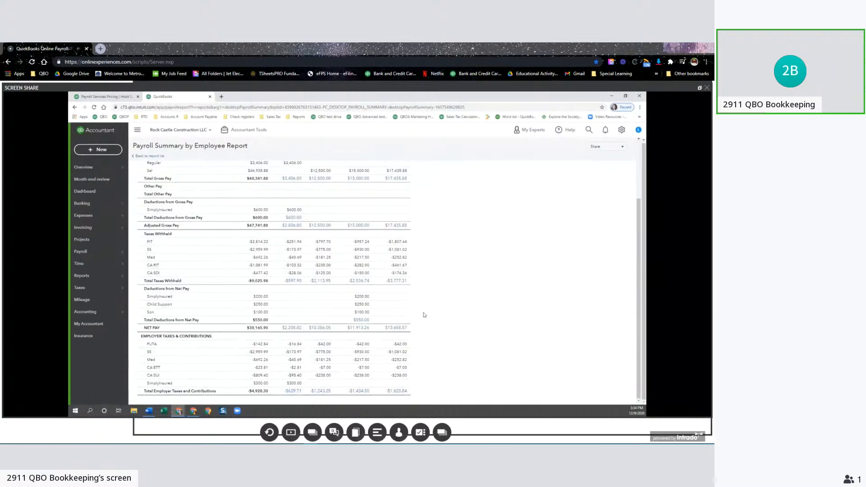
pyautogui.scroll(3, 424, 314)
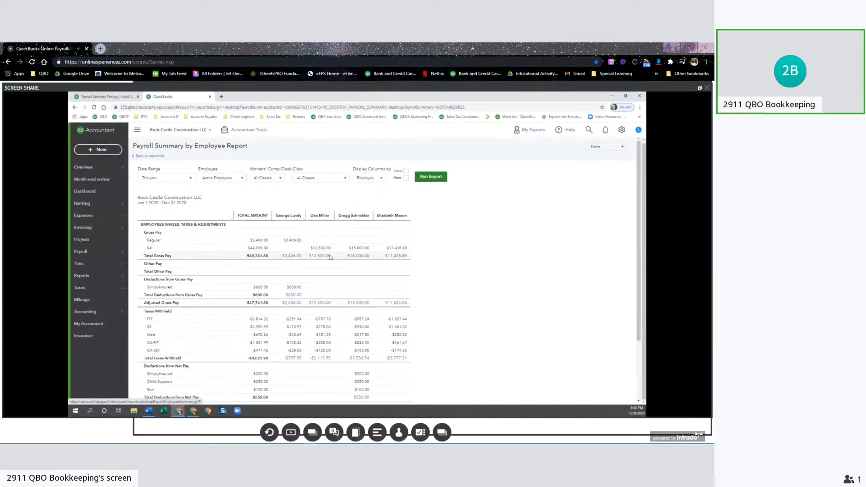
pyautogui.click(402, 257)
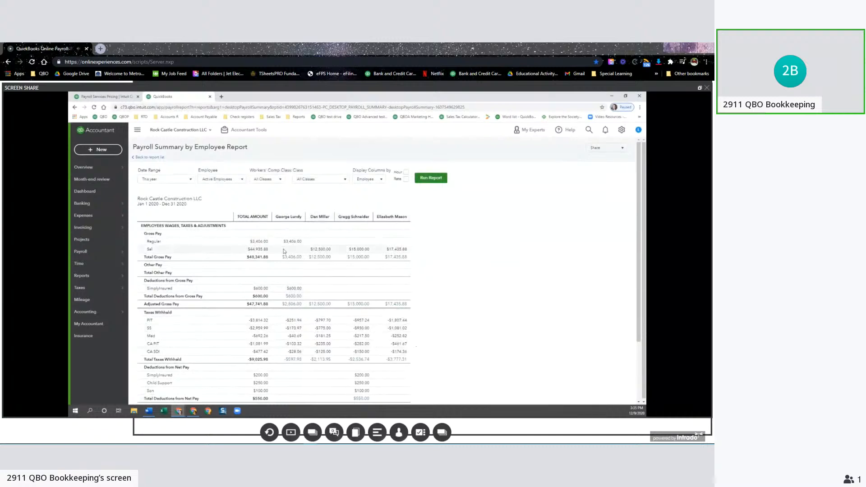
# Return to the report list and run the Payroll Summary report for this year with all employees
pyautogui.click(142, 159)
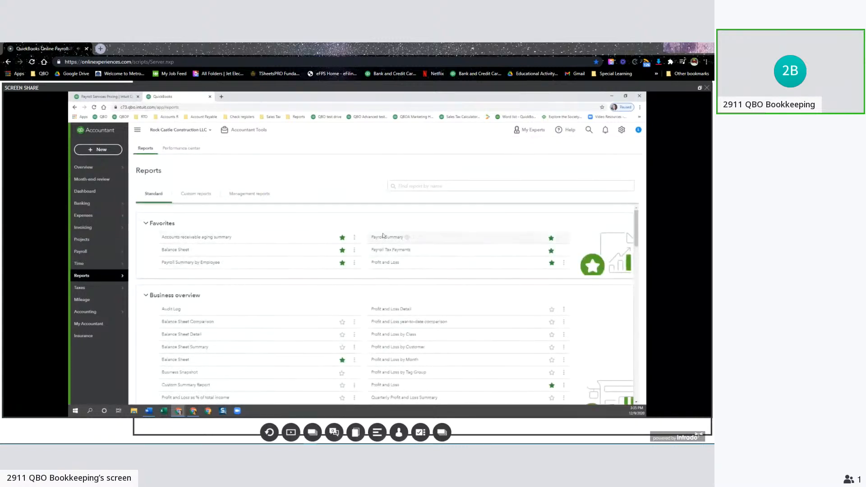
pyautogui.click(298, 261)
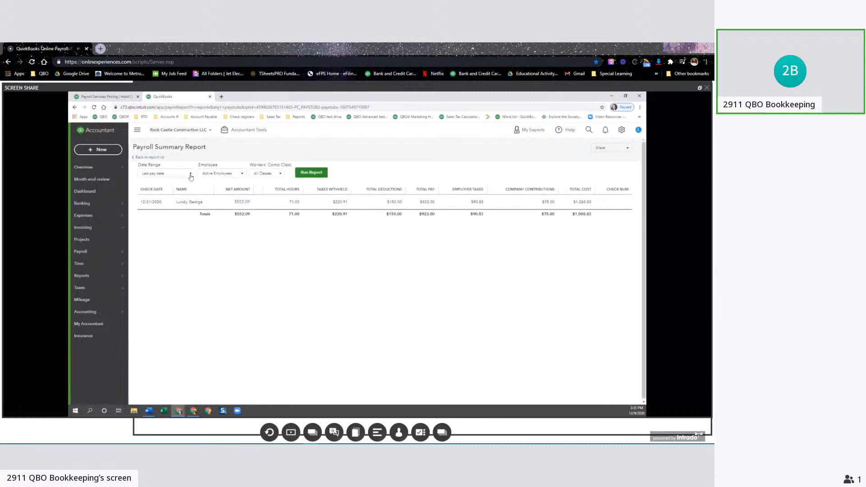
pyautogui.click(190, 175)
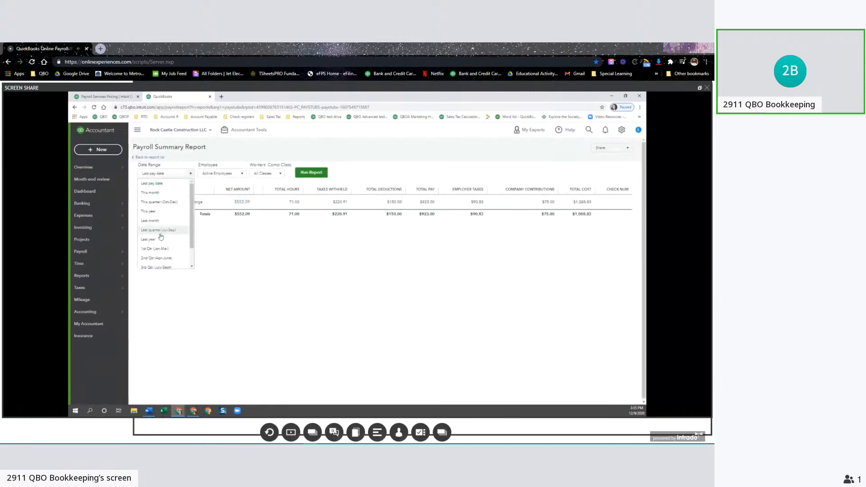
pyautogui.click(149, 211)
pyautogui.click(237, 177)
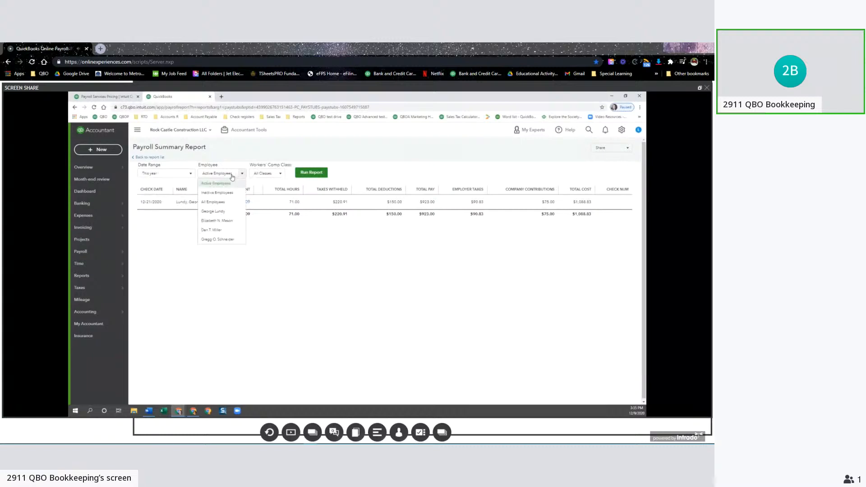
pyautogui.click(224, 203)
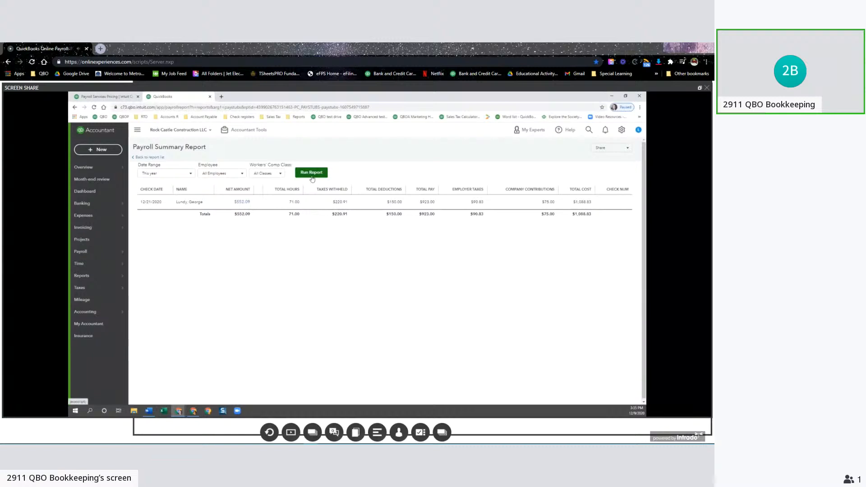
pyautogui.click(312, 176)
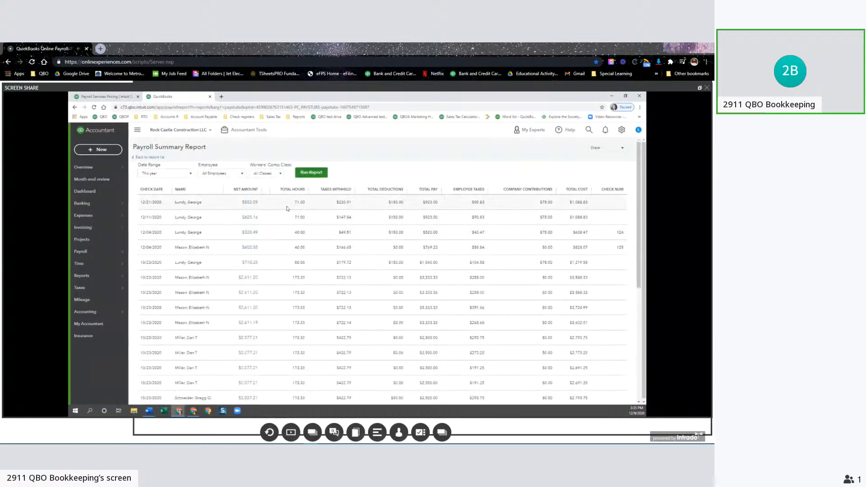
# Examine the individual paycheck rows and the totals row of the Payroll Summary report
pyautogui.scroll(-10, 287, 208)
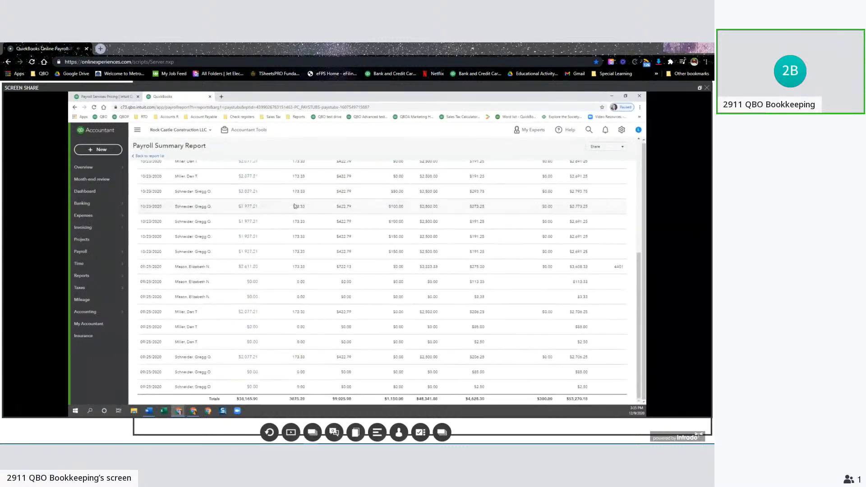
pyautogui.scroll(10, 195, 358)
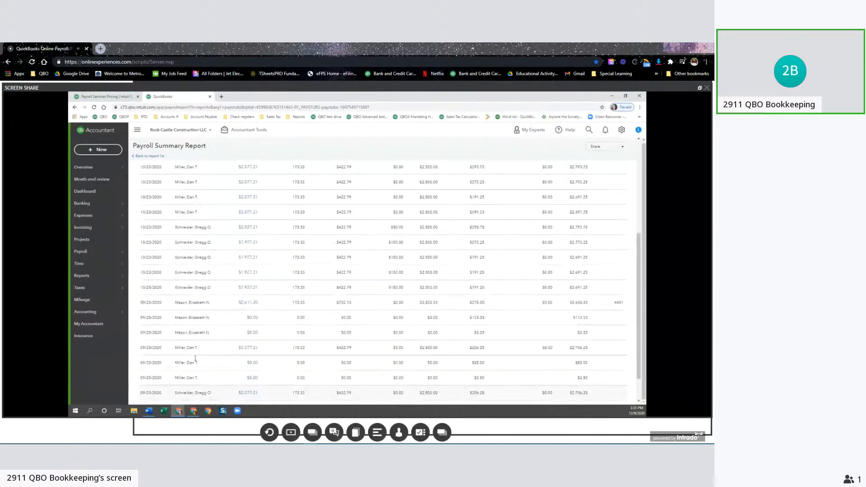
pyautogui.scroll(-10, 255, 238)
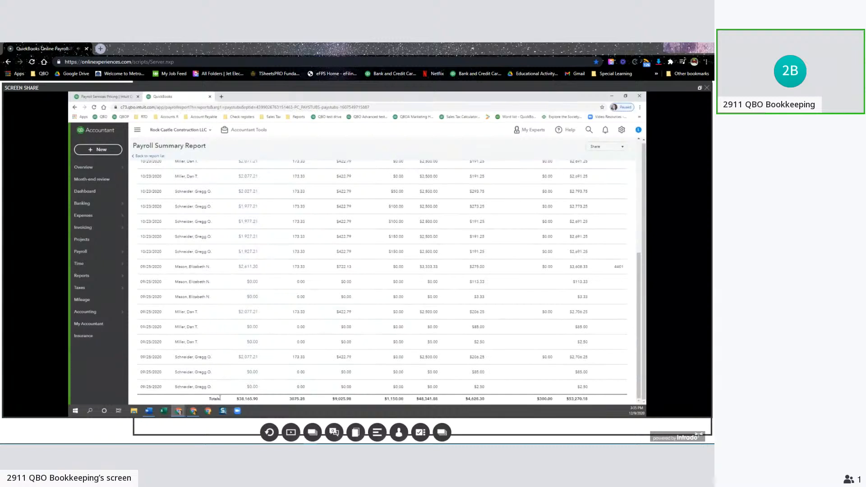
pyautogui.scroll(10, 295, 330)
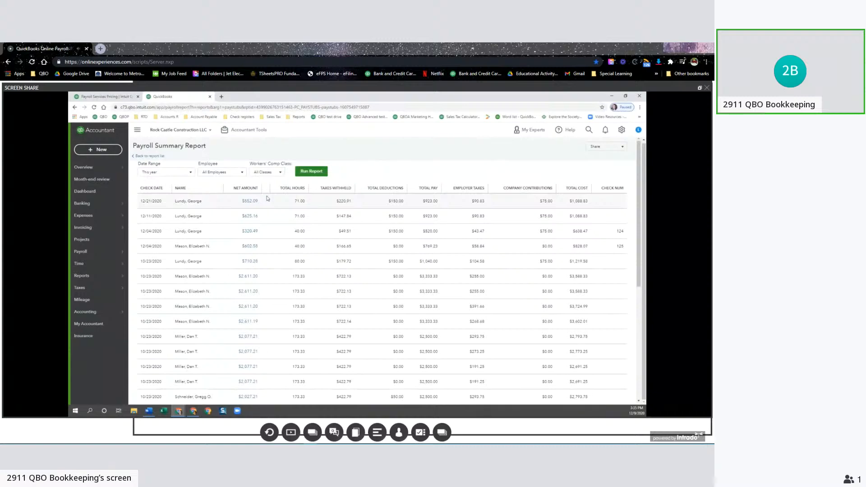
pyautogui.scroll(-10, 268, 198)
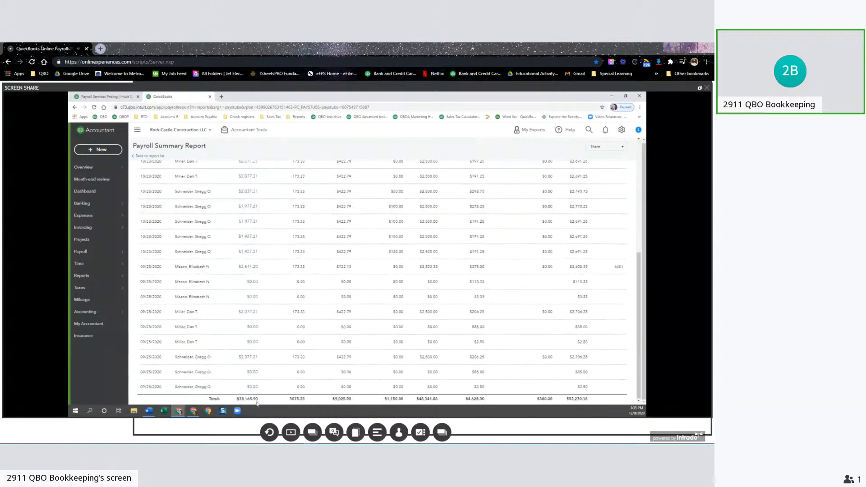
pyautogui.scroll(10, 300, 229)
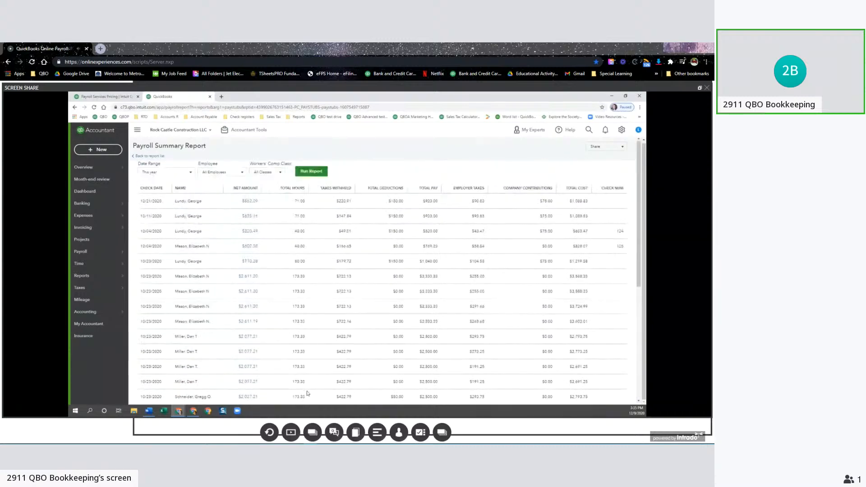
pyautogui.scroll(-10, 298, 393)
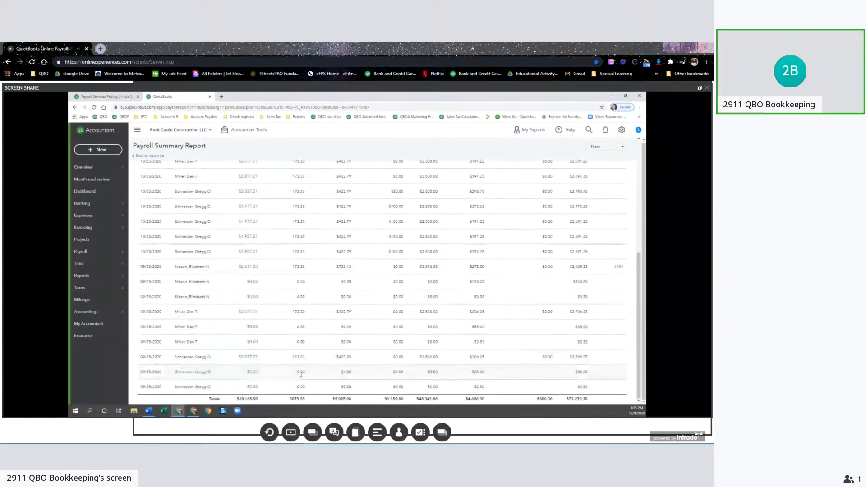
pyautogui.scroll(10, 299, 405)
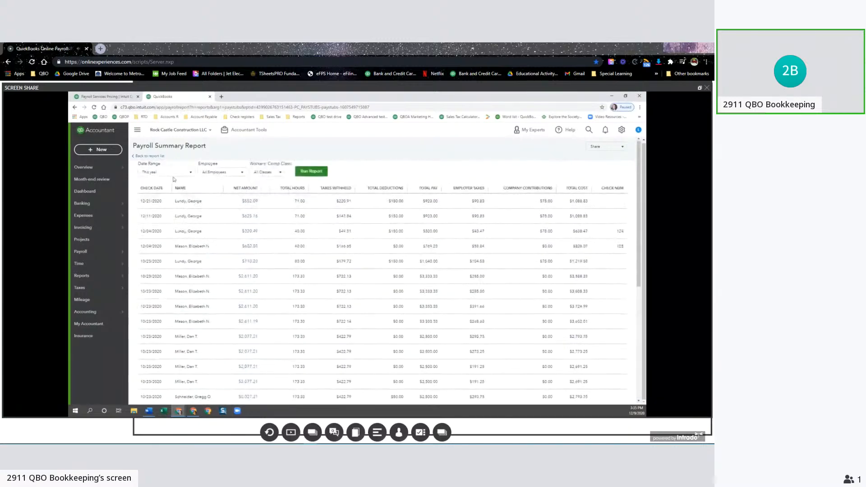
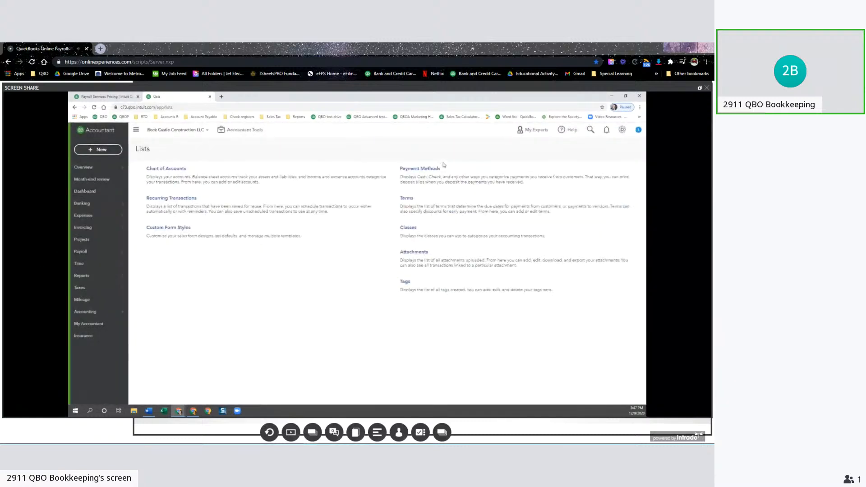
# View the Classes list, and open the Accounting preferences from the payroll settings
pyautogui.click(409, 228)
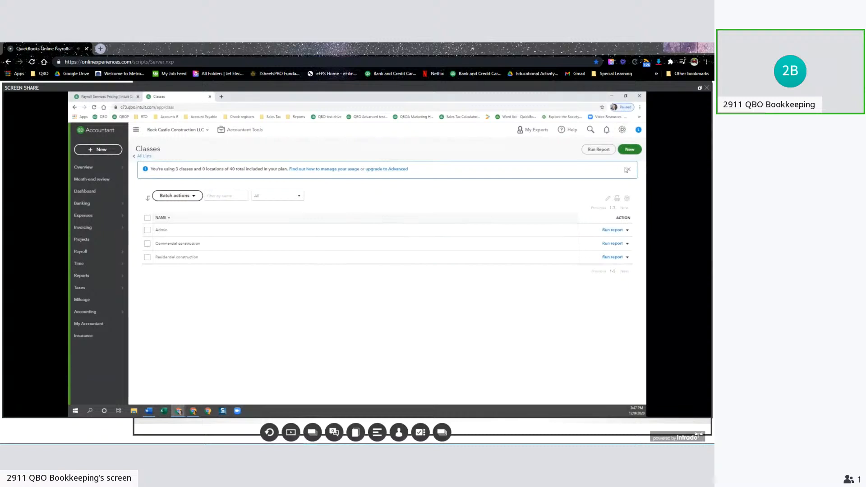
pyautogui.click(622, 130)
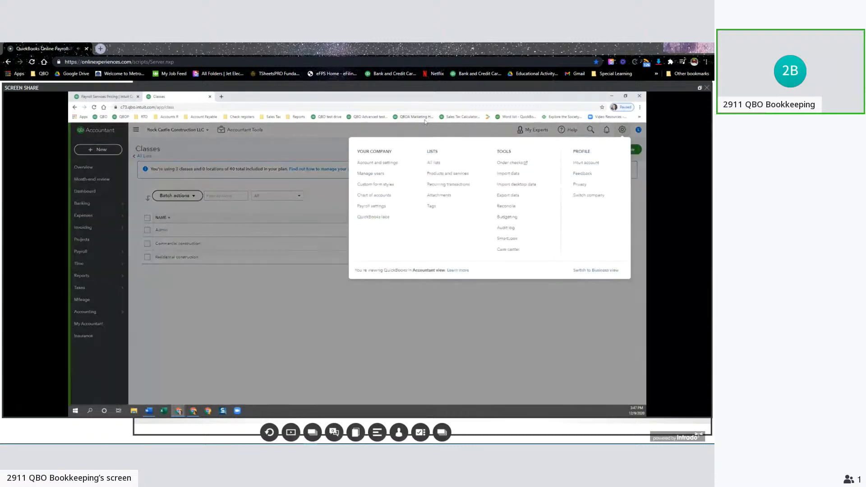
pyautogui.click(379, 206)
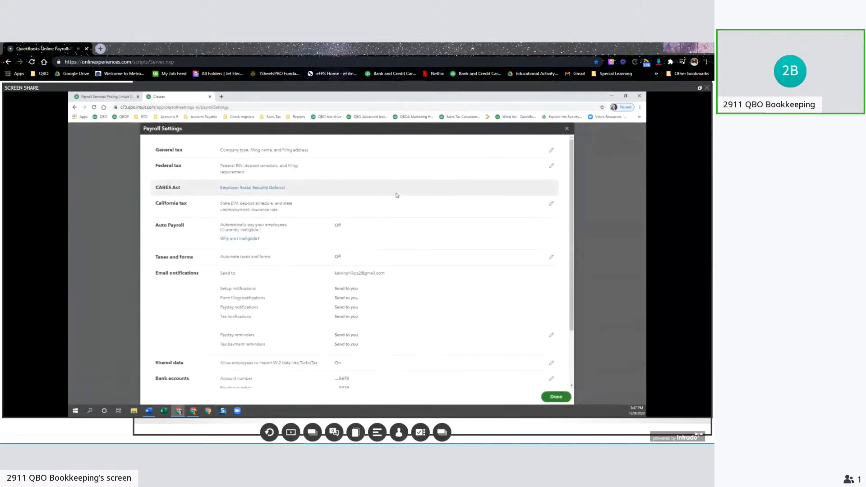
pyautogui.scroll(-3, 397, 195)
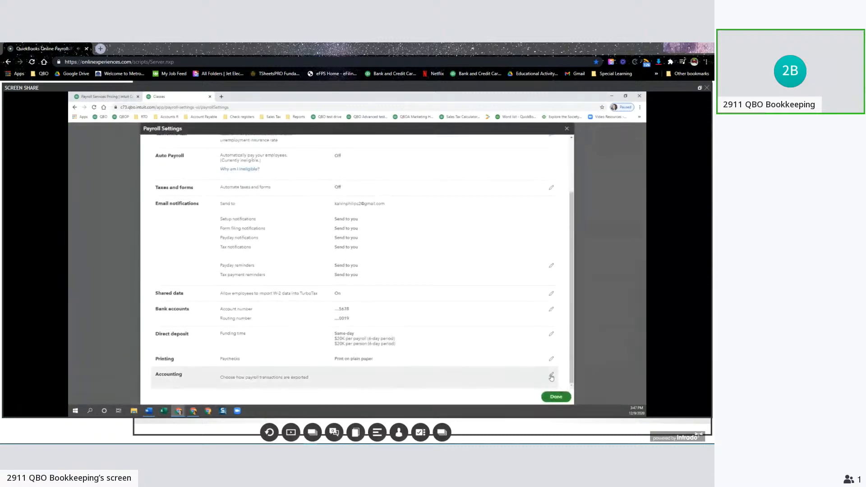
pyautogui.click(551, 378)
# Review the Class Tracking setup that assigns different classes to different employees, and continue to the accounting preferences review
pyautogui.scroll(-5, 329, 161)
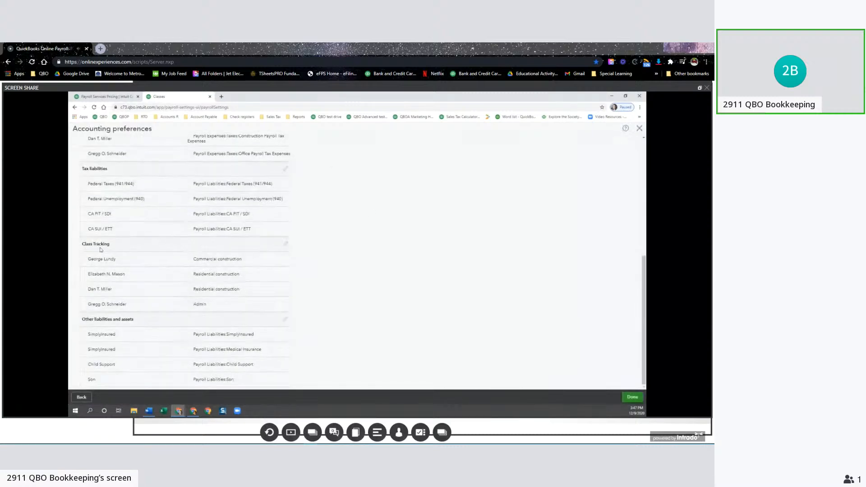
pyautogui.click(287, 245)
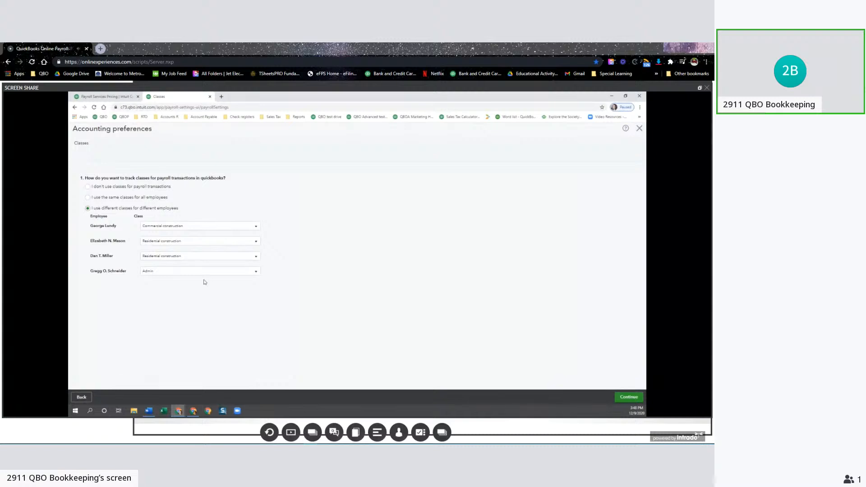
pyautogui.click(625, 399)
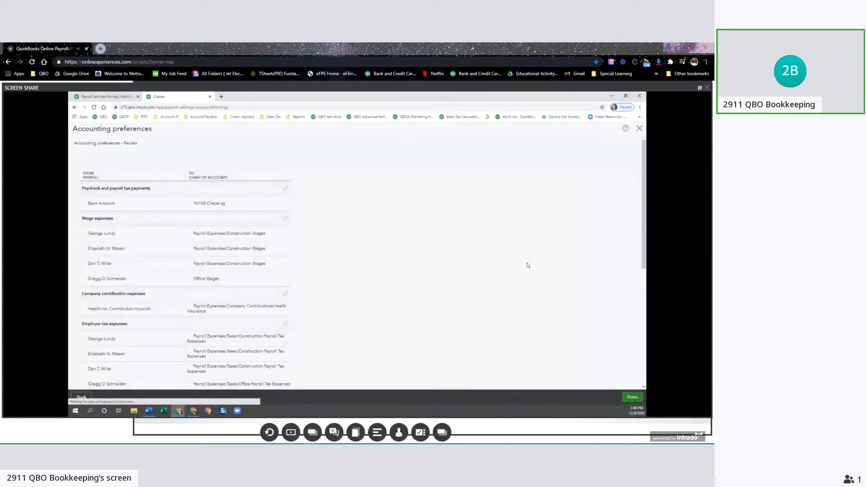
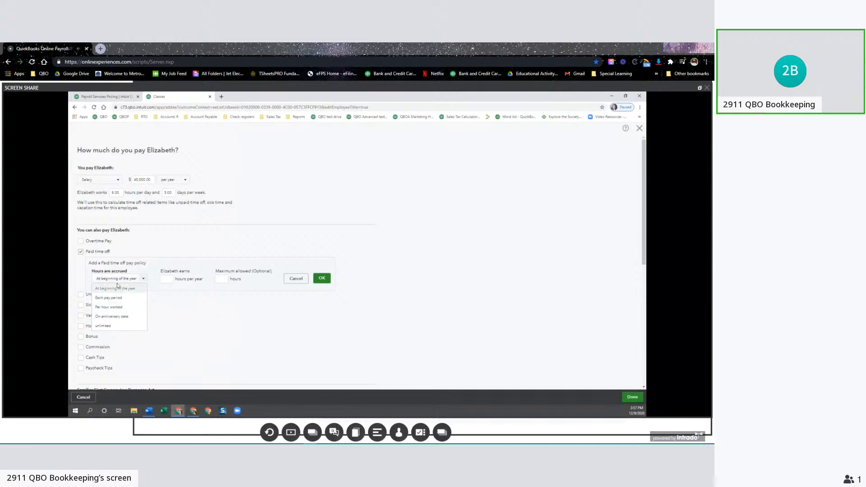
# Try the unlimited, On anniversary date and At beginning of the year accruals for the paid time off policy, and cancel the policy
pyautogui.click(102, 326)
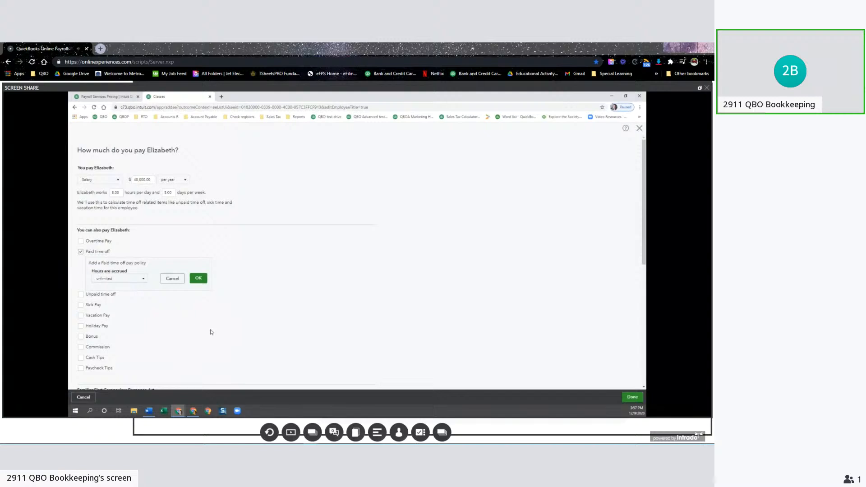
pyautogui.click(136, 278)
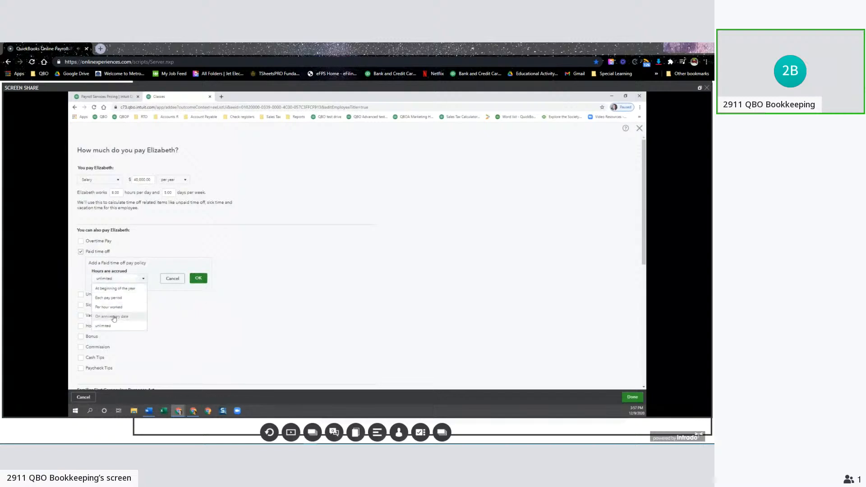
pyautogui.click(114, 318)
pyautogui.click(143, 279)
pyautogui.click(129, 289)
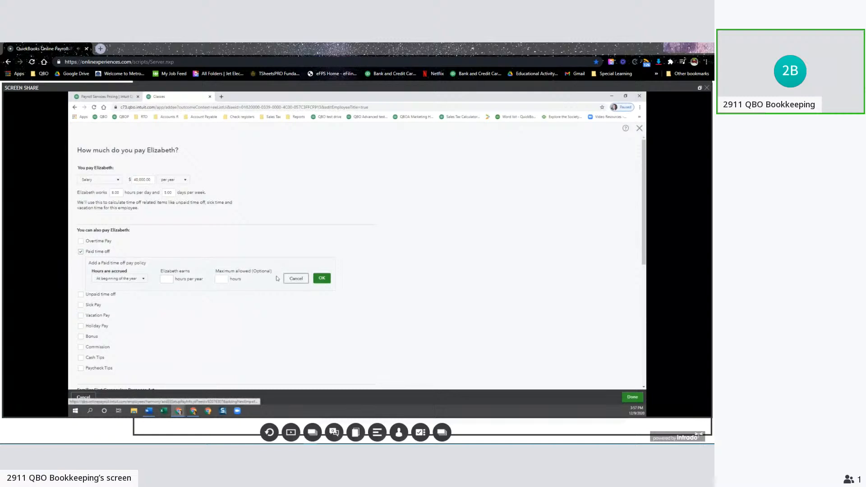
pyautogui.click(294, 279)
# Enable unpaid time off and sick pay for the employee, and assign the Unlimited policy to sick pay
pyautogui.click(100, 270)
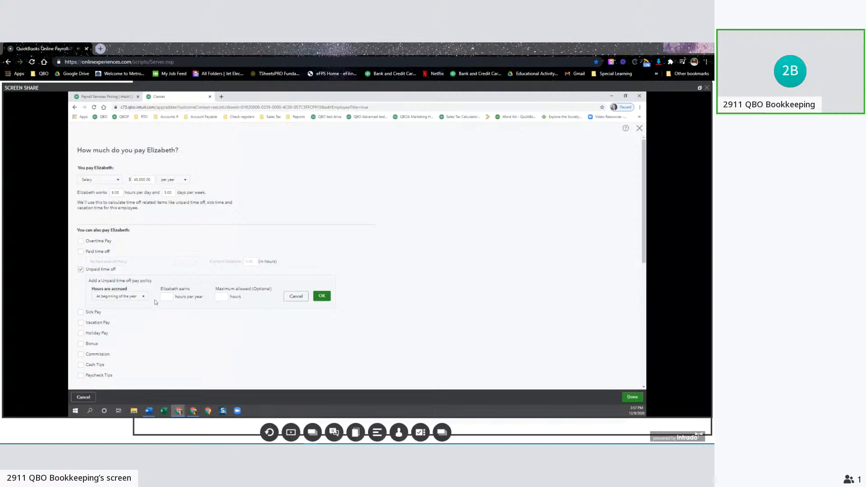
pyautogui.click(97, 312)
pyautogui.scroll(-2, 134, 274)
pyautogui.click(127, 262)
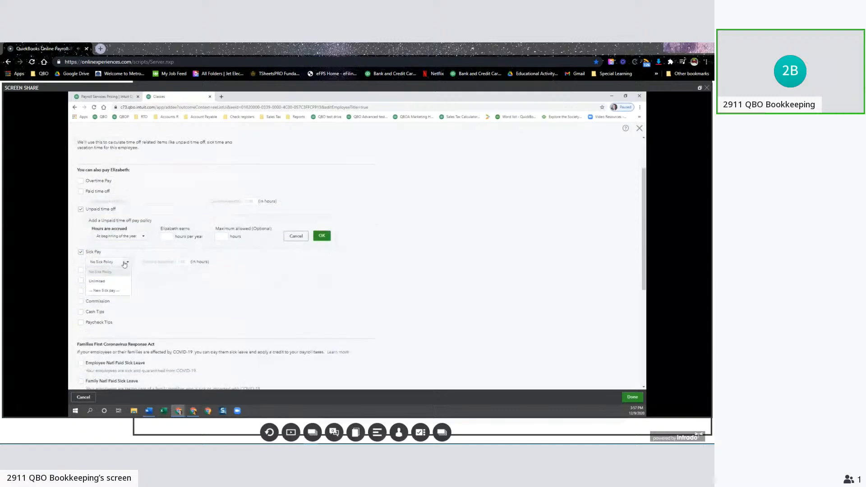
pyautogui.click(129, 281)
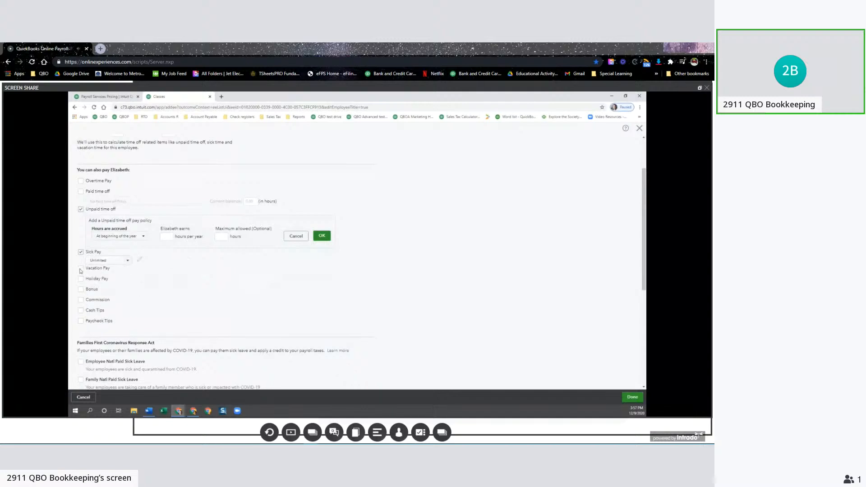
# Enable vacation pay with the policy 0.8 hours/hour worked with max of 200 hours, and set its current balance to 75 hours
pyautogui.click(81, 270)
pyautogui.click(131, 278)
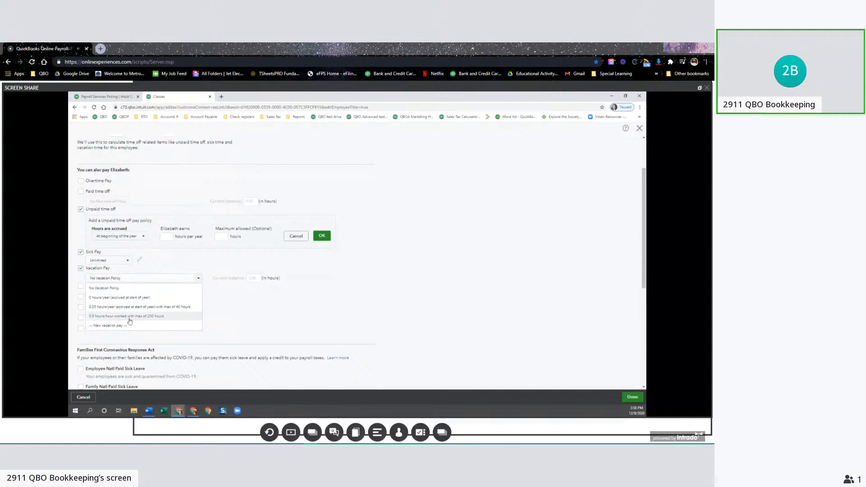
pyautogui.click(129, 317)
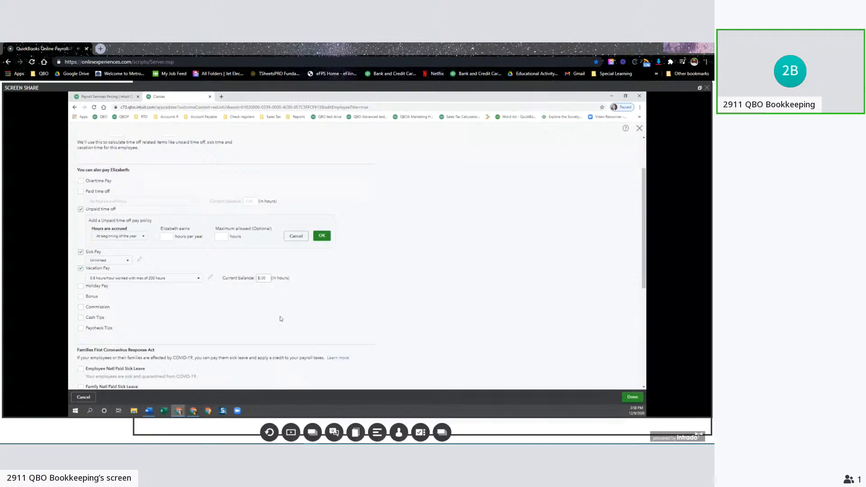
pyautogui.write('5')
# Try to save the pay settings, and set the accrual of the new unpaid time off policy to unlimited
pyautogui.click(633, 398)
pyautogui.click(138, 239)
pyautogui.click(113, 283)
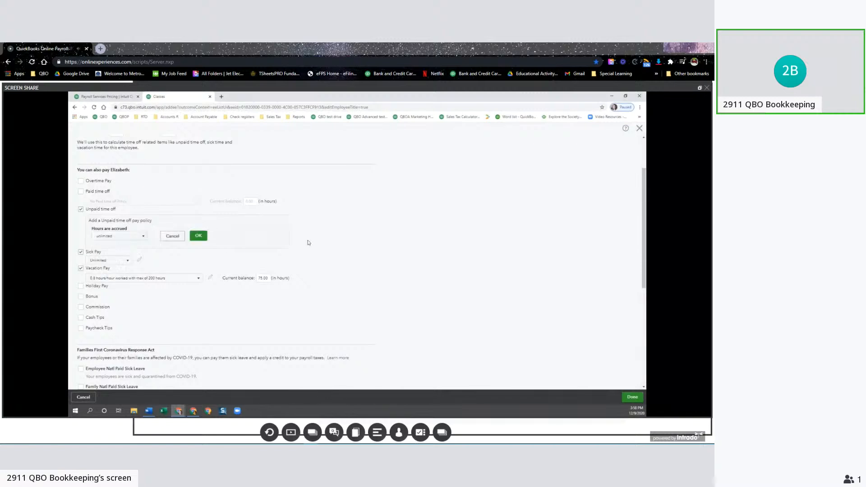
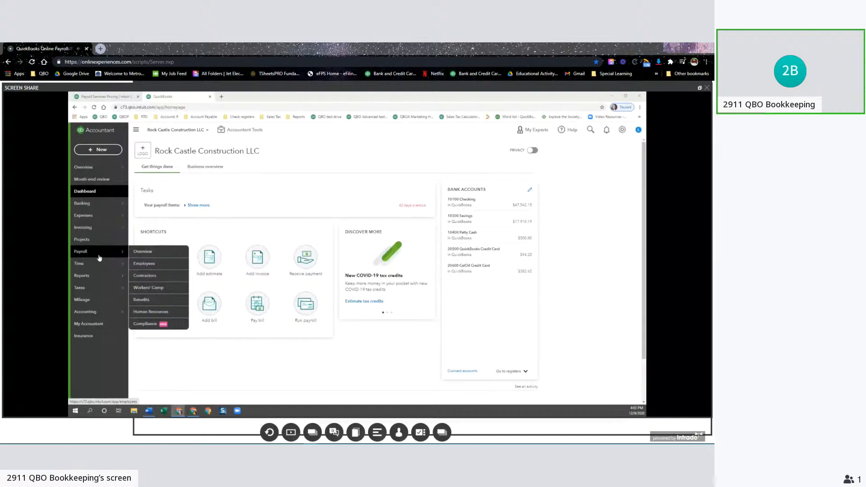
# Go to the payroll employee list and open the pay settings of the $13.00/hour employee for editing
pyautogui.click(156, 269)
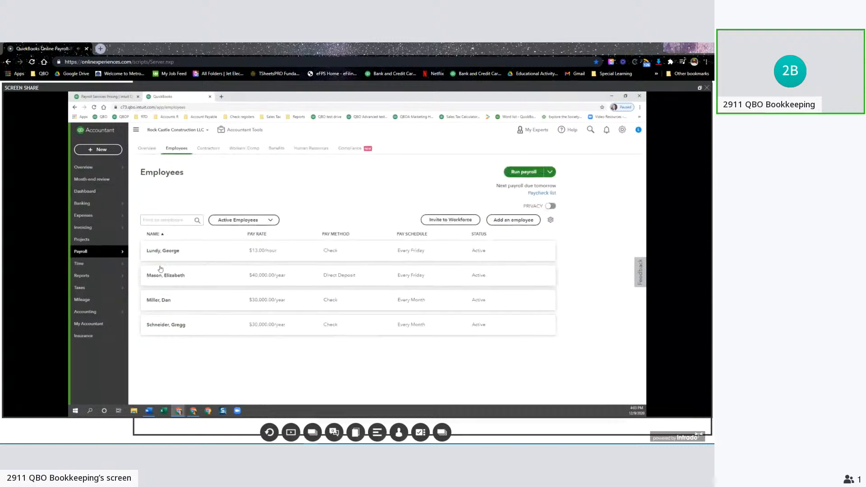
pyautogui.click(168, 252)
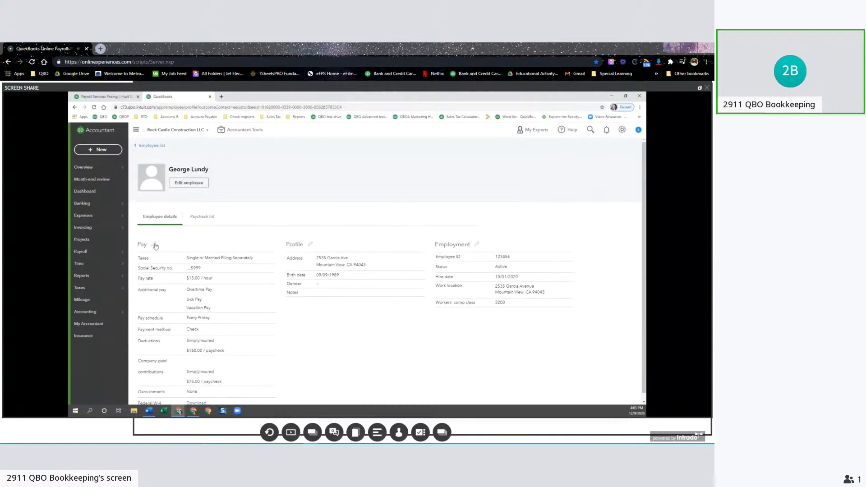
pyautogui.click(155, 245)
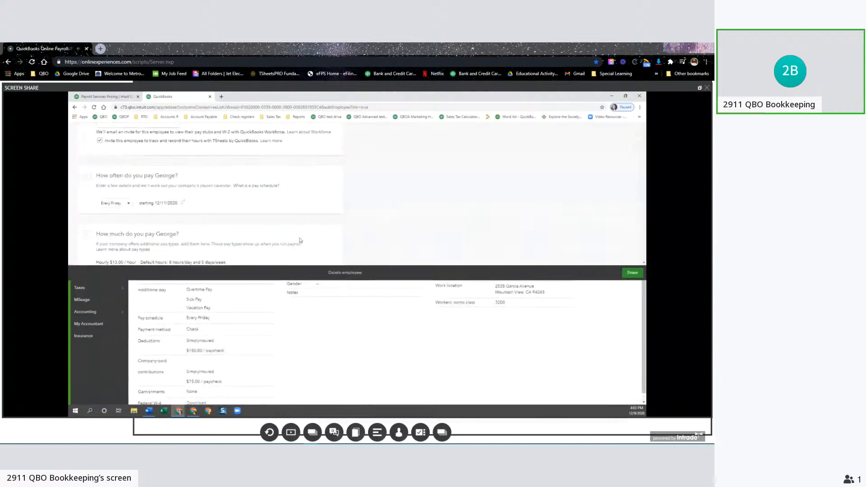
# Add a new deduction for the employee as a Garnishment, with Child/Spousal Support as the garnishment type
pyautogui.scroll(-5, 249, 205)
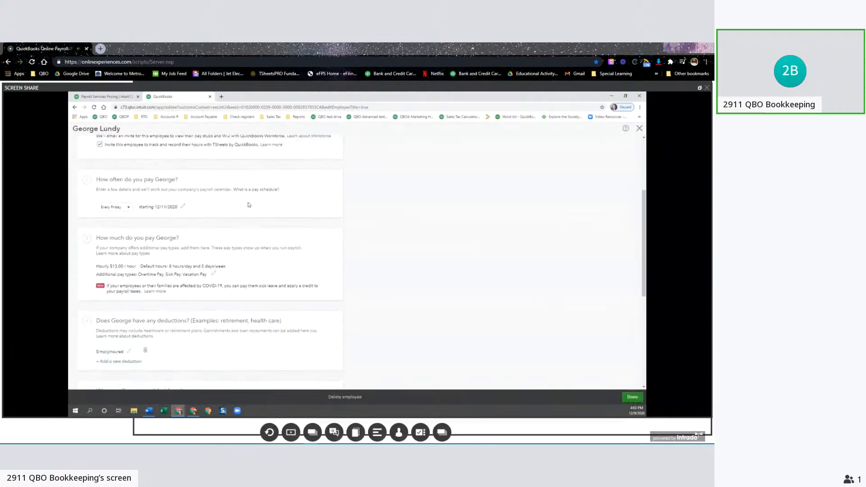
pyautogui.scroll(-3, 249, 205)
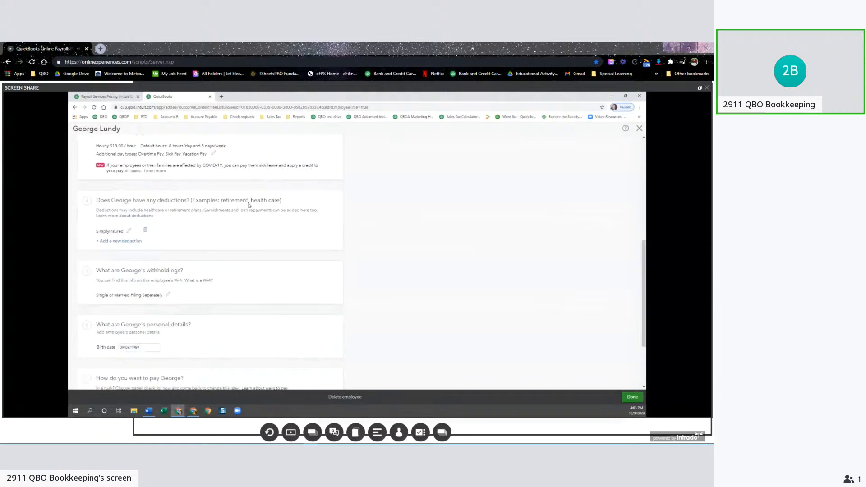
pyautogui.click(112, 241)
pyautogui.click(120, 177)
pyautogui.click(118, 196)
pyautogui.click(127, 204)
pyautogui.click(99, 221)
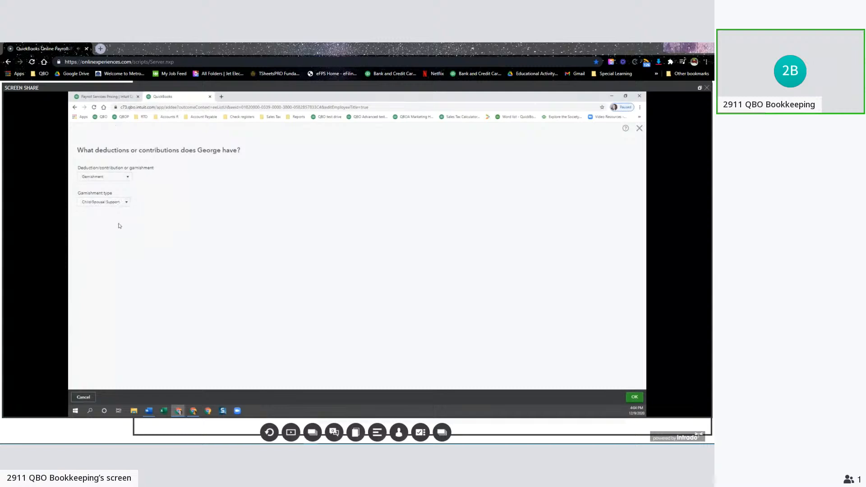
# Describe the garnishment as the employee's child, enter 25 as amount requested and 40% as maximum of disposable income, and save it
pyautogui.click(102, 225)
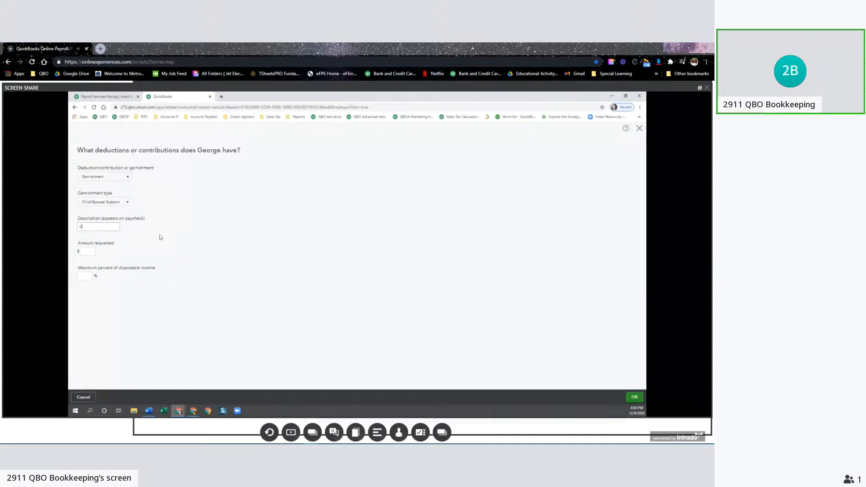
pyautogui.write('Chi')
pyautogui.write('25')
pyautogui.click(80, 276)
pyautogui.write('40')
pyautogui.click(634, 400)
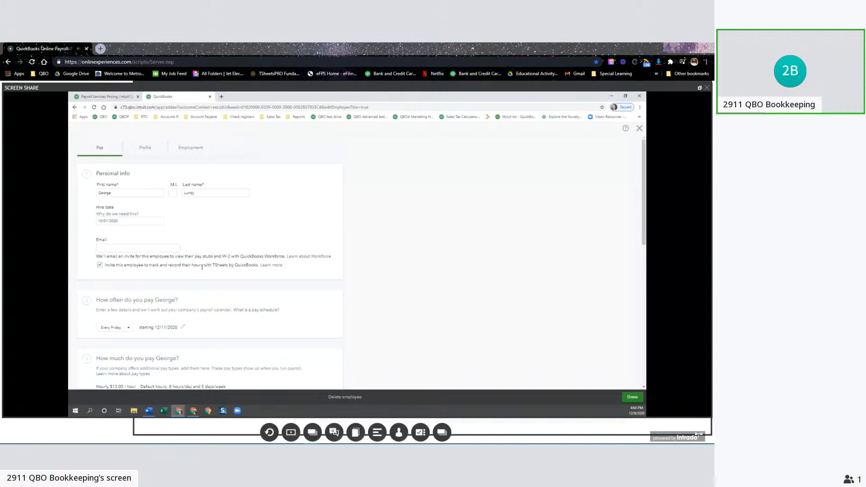
# Review the employee's deductions, and view the SimplyInsured deduction and company contribution without changing them
pyautogui.scroll(-2, 203, 267)
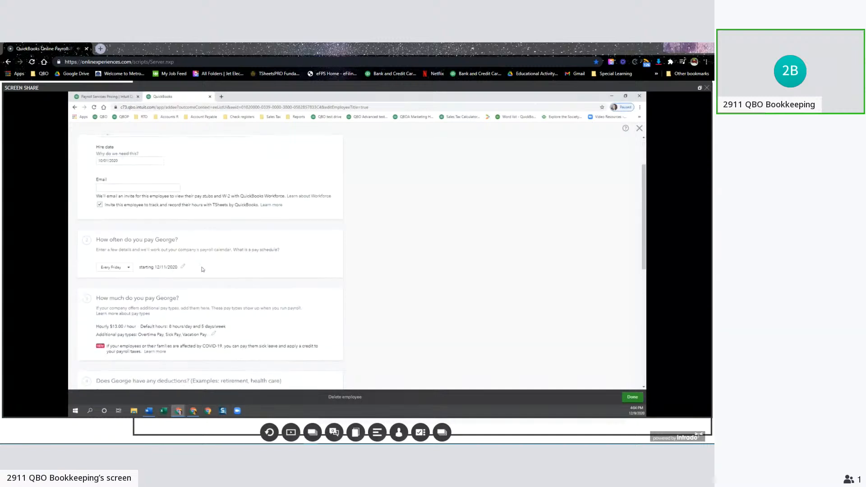
pyautogui.scroll(-3, 226, 286)
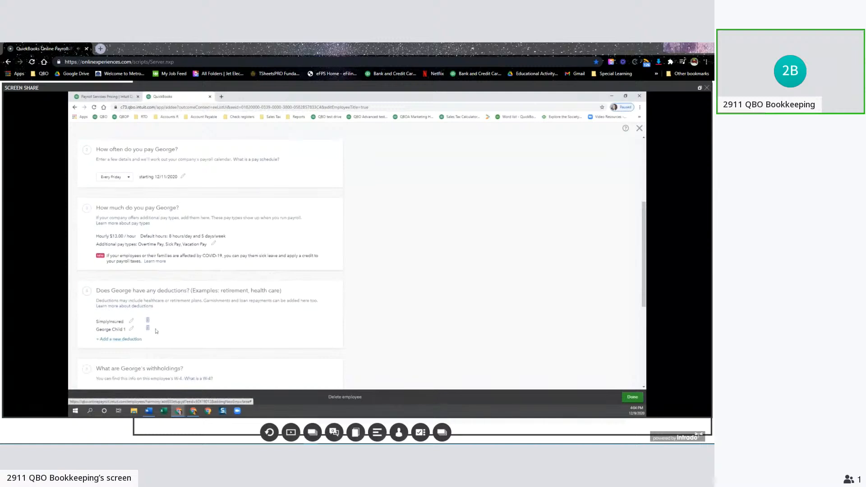
pyautogui.click(132, 323)
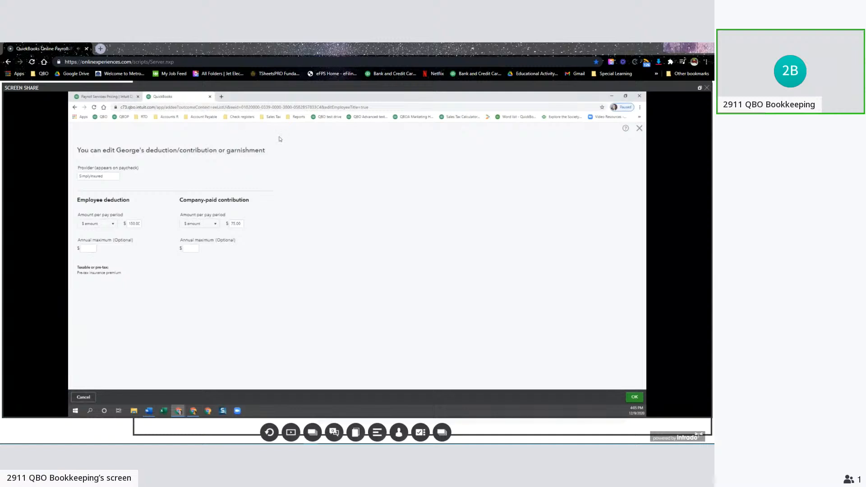
pyautogui.click(640, 128)
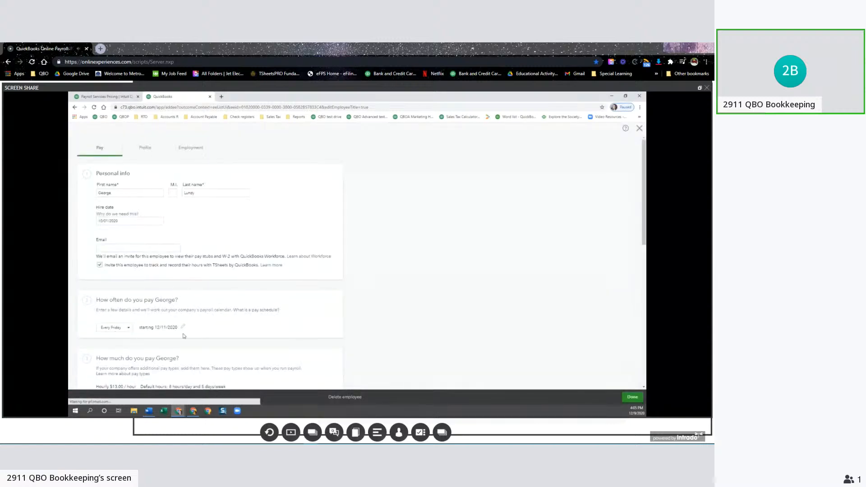
# Add a new deduction/contribution of type Health insurance, choosing Dental insurance and entering Dental Ins as the provider
pyautogui.scroll(-5, 184, 335)
pyautogui.click(128, 341)
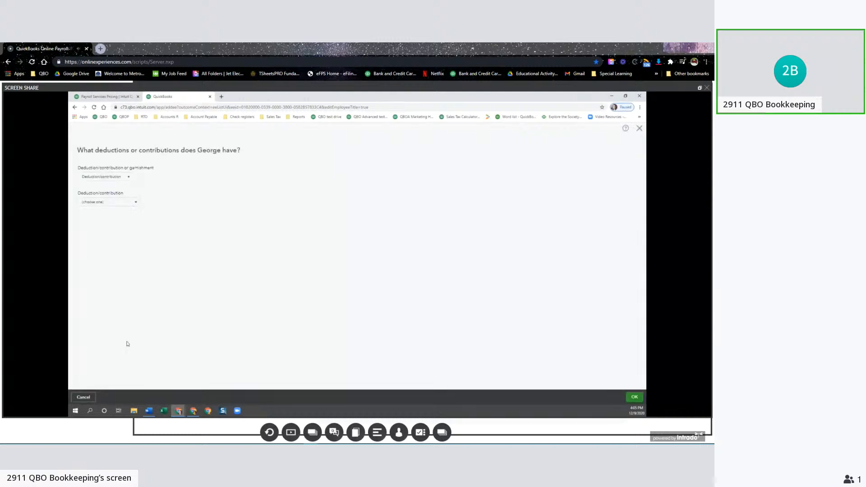
pyautogui.click(113, 176)
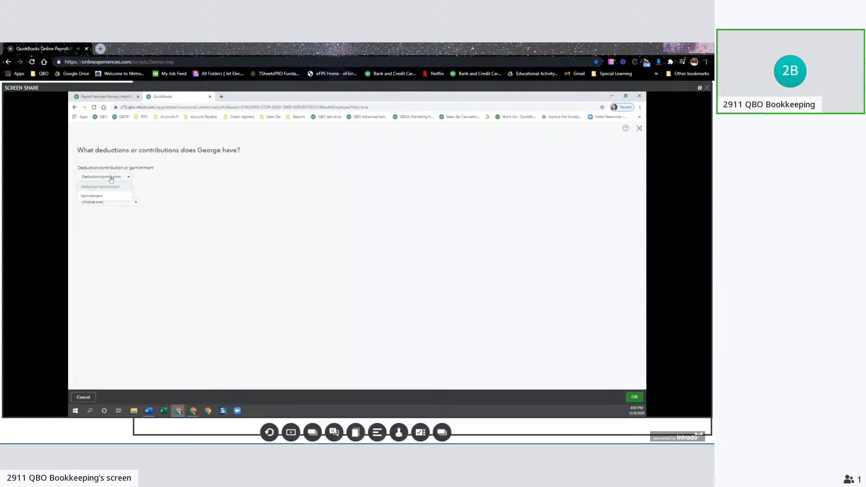
pyautogui.click(92, 188)
pyautogui.click(114, 208)
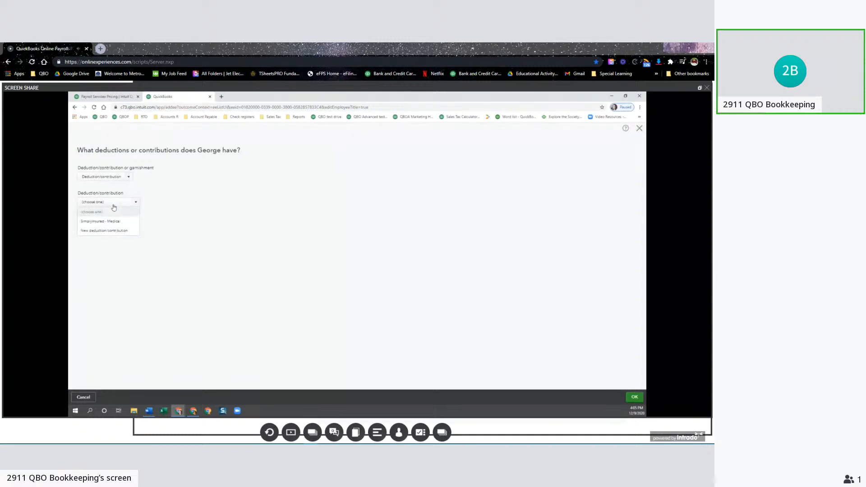
pyautogui.click(90, 232)
pyautogui.click(109, 229)
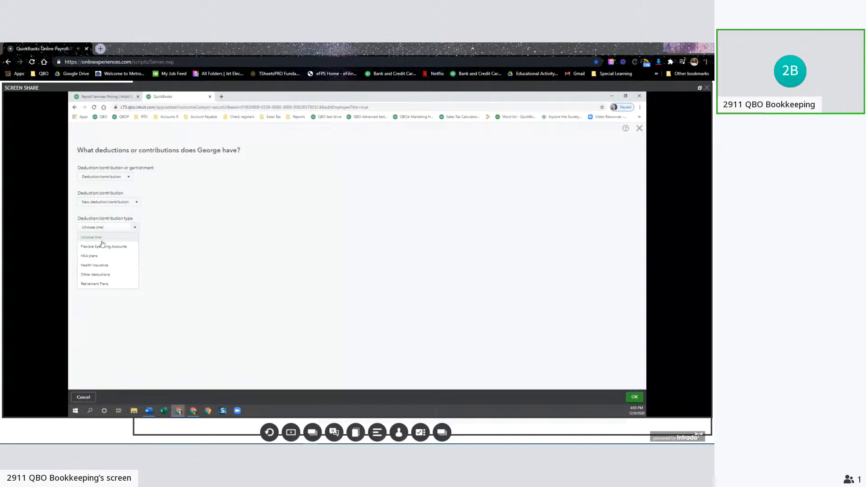
pyautogui.click(108, 268)
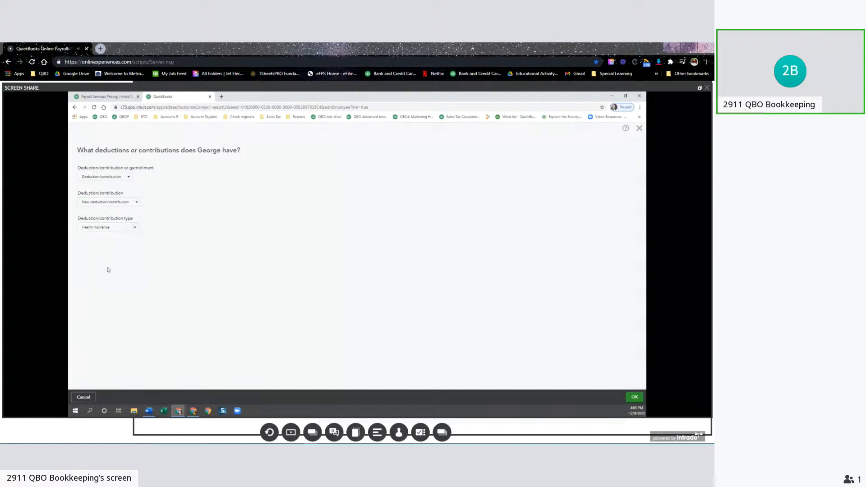
pyautogui.click(108, 258)
pyautogui.click(100, 272)
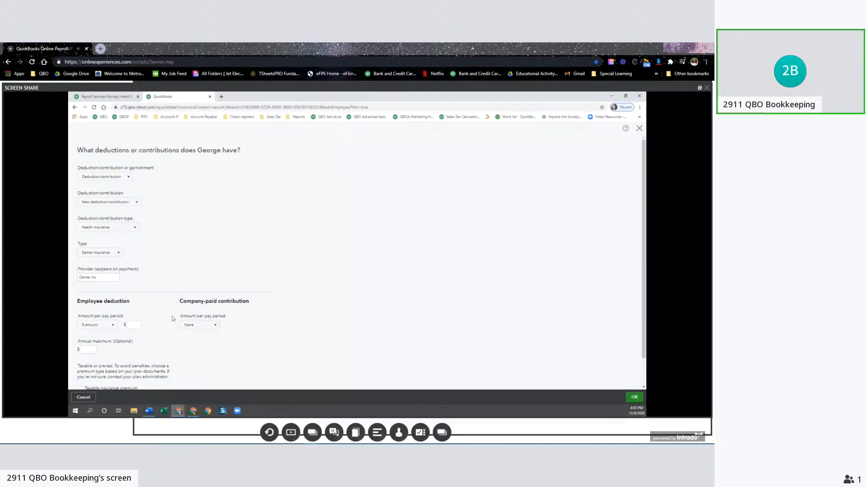
# Set the employee's dental insurance deduction as a dollar amount per pay period and enter the amount
pyautogui.scroll(-1, 169, 321)
pyautogui.click(114, 296)
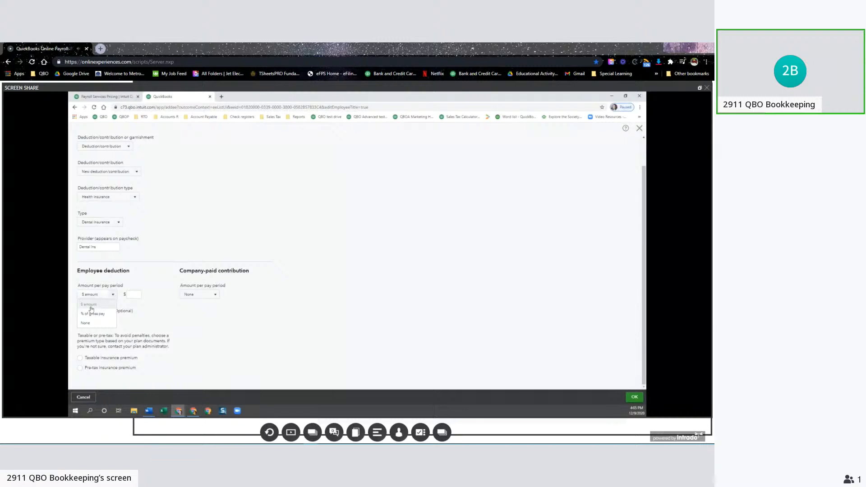
pyautogui.click(100, 306)
pyautogui.click(131, 294)
pyautogui.click(210, 299)
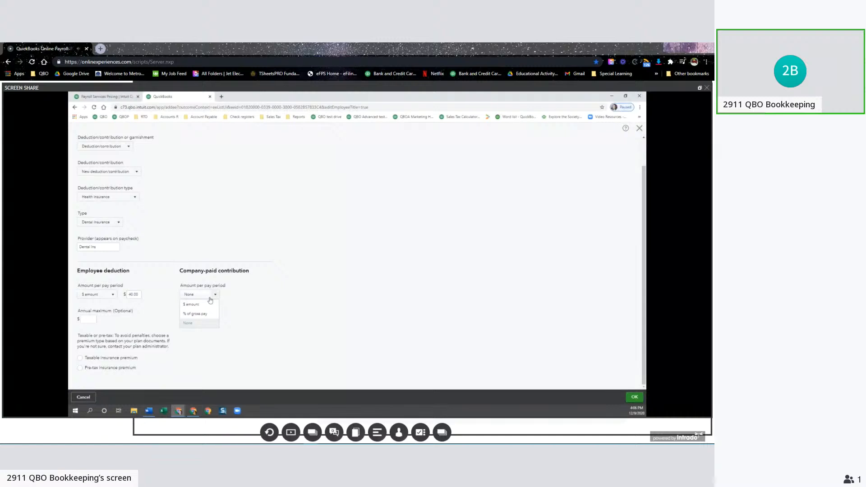
pyautogui.click(152, 282)
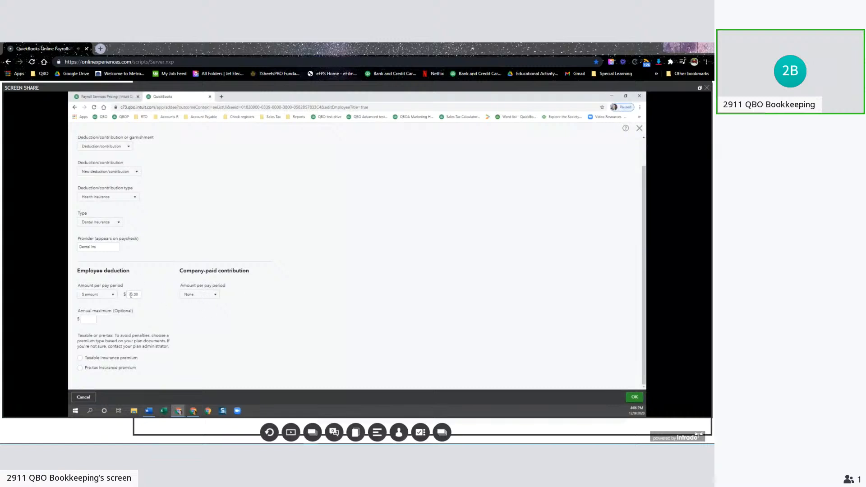
pyautogui.write('4')
# Set the company-paid dental contribution as a dollar amount, and save the deduction as a pre-tax insurance premium
pyautogui.click(207, 298)
pyautogui.click(192, 305)
pyautogui.click(88, 318)
pyautogui.click(79, 368)
pyautogui.click(634, 397)
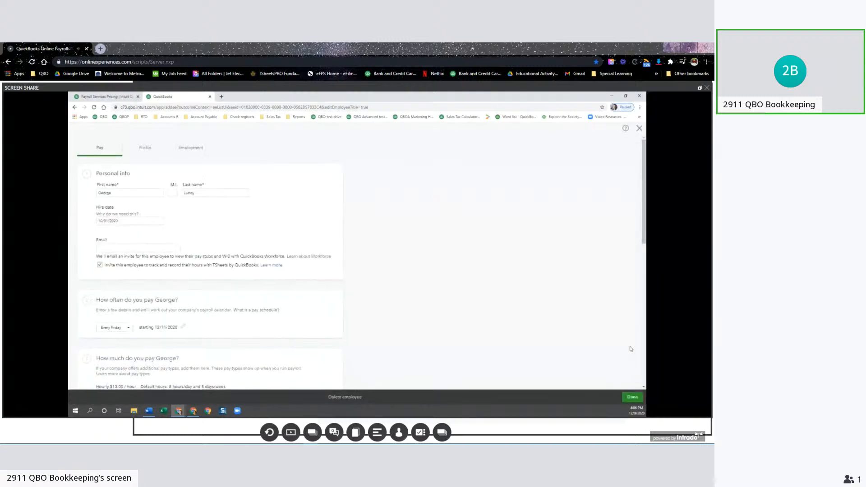
# Save the employee's pay settings, and start a payroll run from the employee list
pyautogui.click(633, 398)
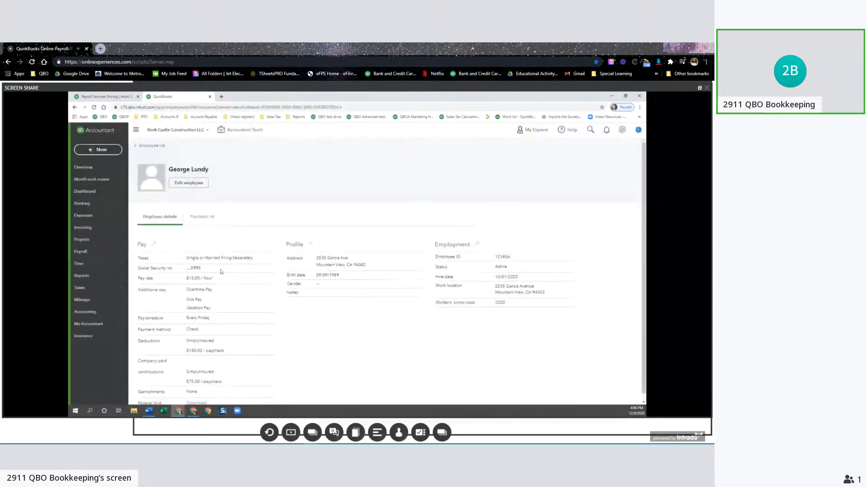
pyautogui.click(152, 146)
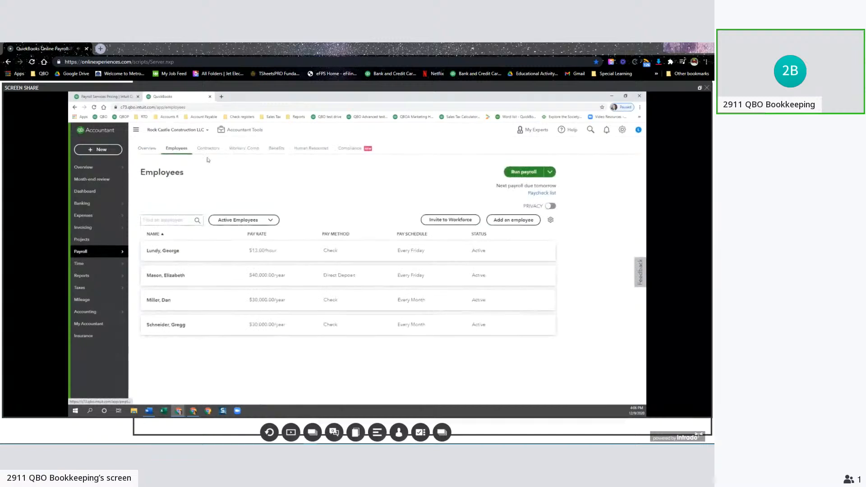
pyautogui.click(523, 173)
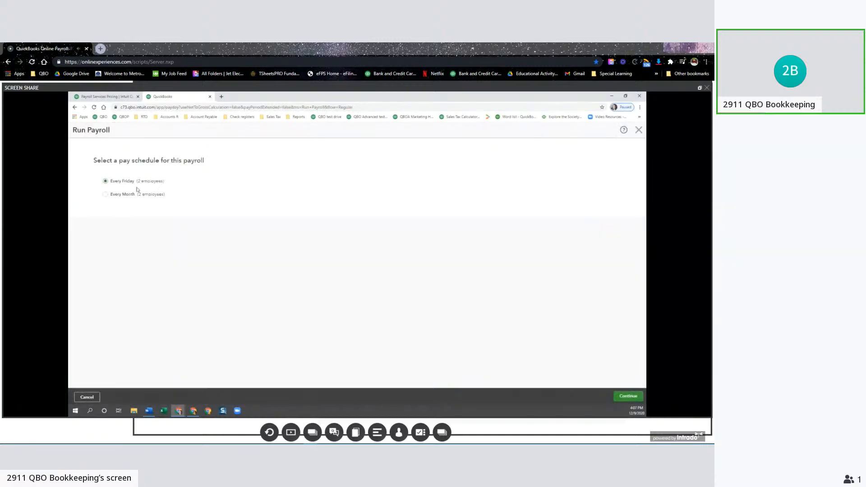
# Continue the payroll run with the Every Friday pay schedule and set the pay period to 12/13/2020 to 12/19/2020
pyautogui.click(629, 396)
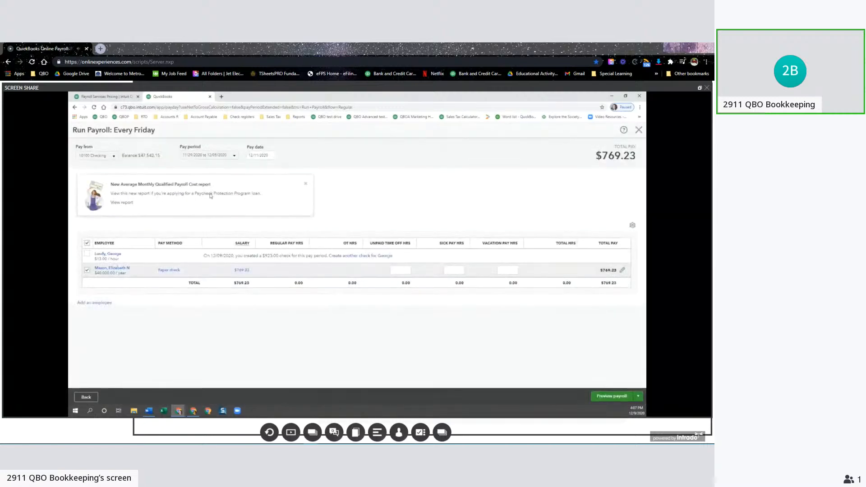
pyautogui.click(233, 156)
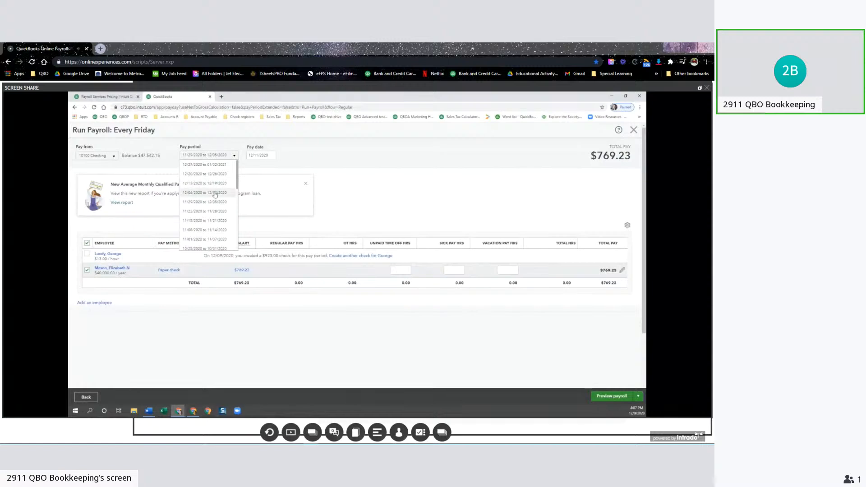
pyautogui.click(215, 193)
pyautogui.click(234, 155)
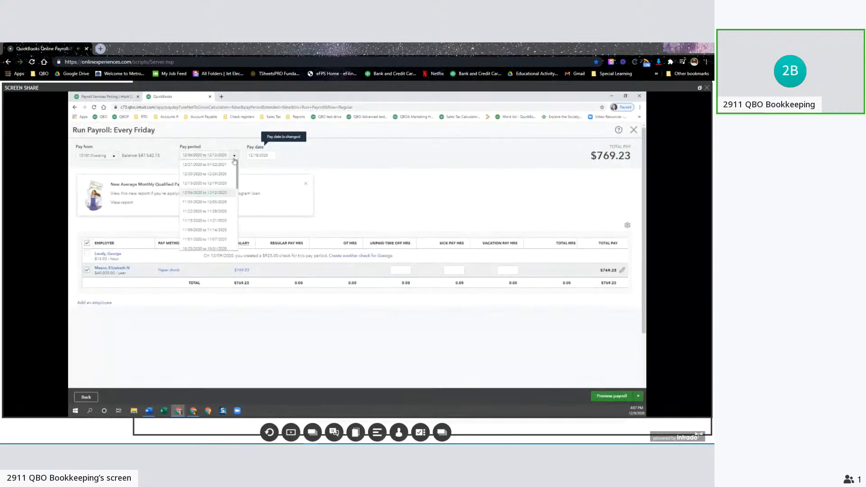
pyautogui.click(217, 187)
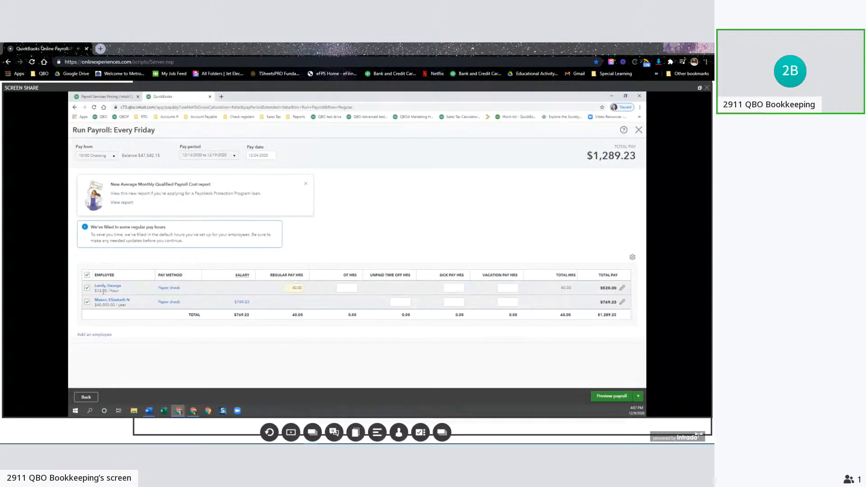
# Examine the hourly employee's paycheck details, including the company-paid contributions and the employee deductions
pyautogui.click(623, 288)
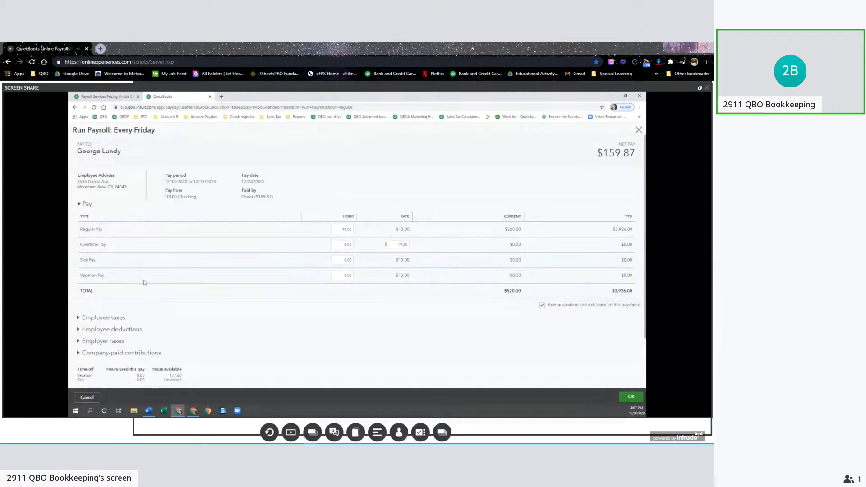
pyautogui.scroll(-2, 144, 283)
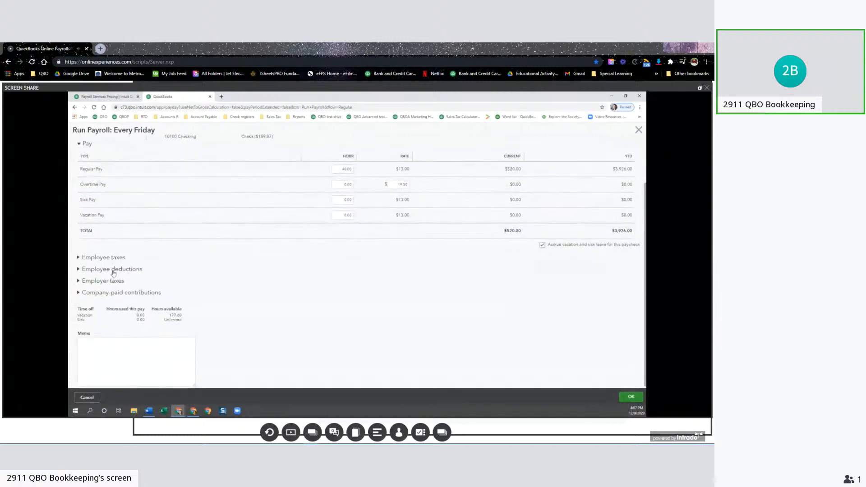
pyautogui.click(113, 294)
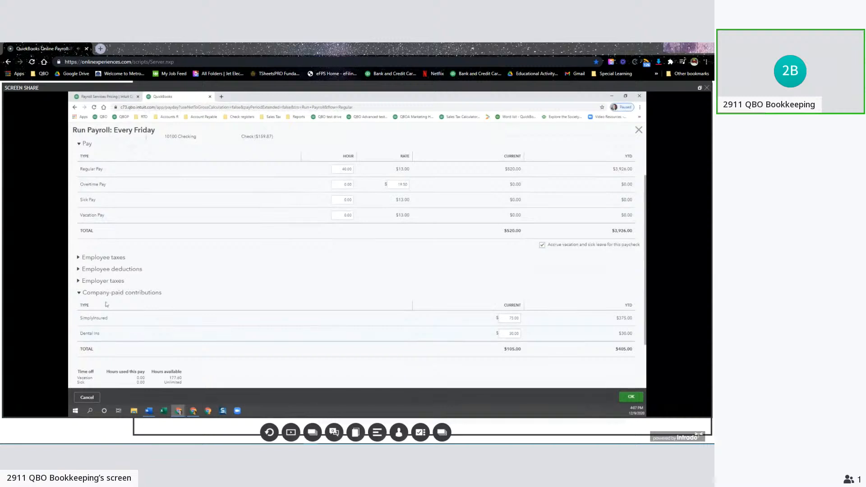
pyautogui.click(105, 270)
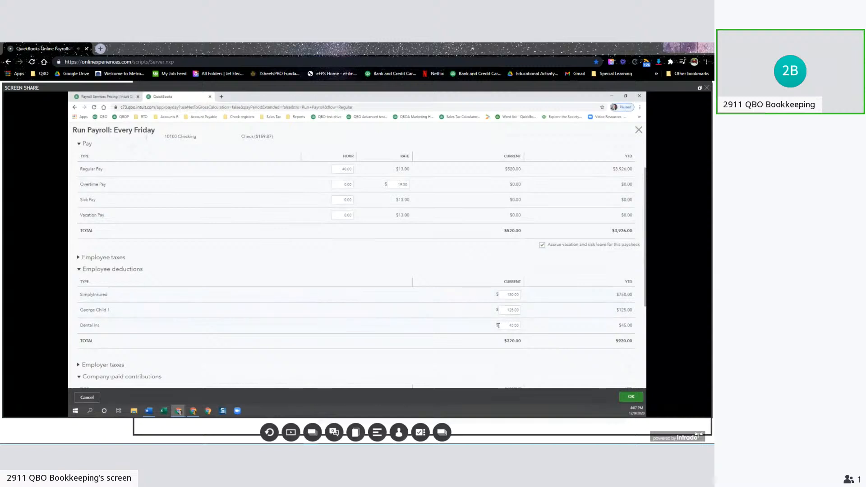
pyautogui.scroll(-3, 506, 351)
pyautogui.scroll(4, 479, 329)
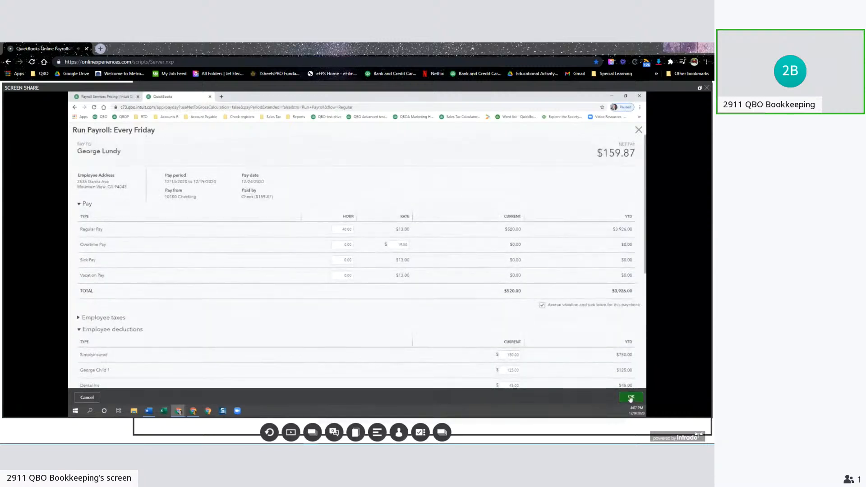
# Accept the hourly employee's paycheck, and preview and submit the Every Friday payroll
pyautogui.press('Return')
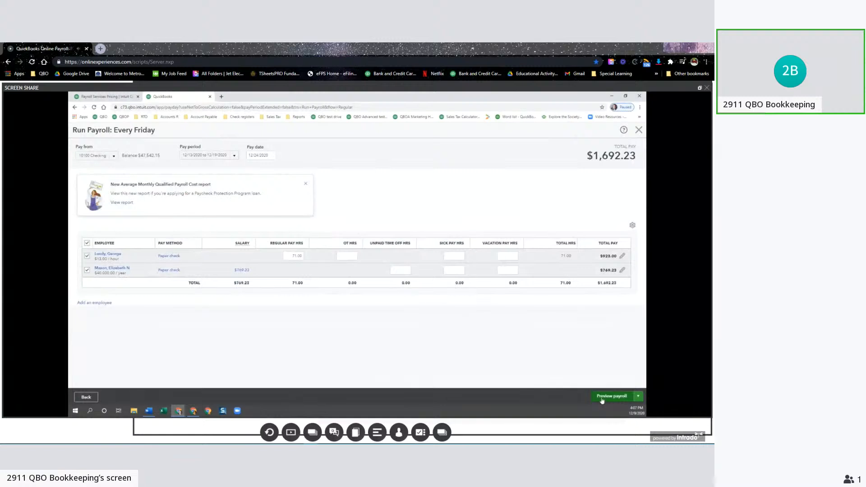
pyautogui.click(601, 397)
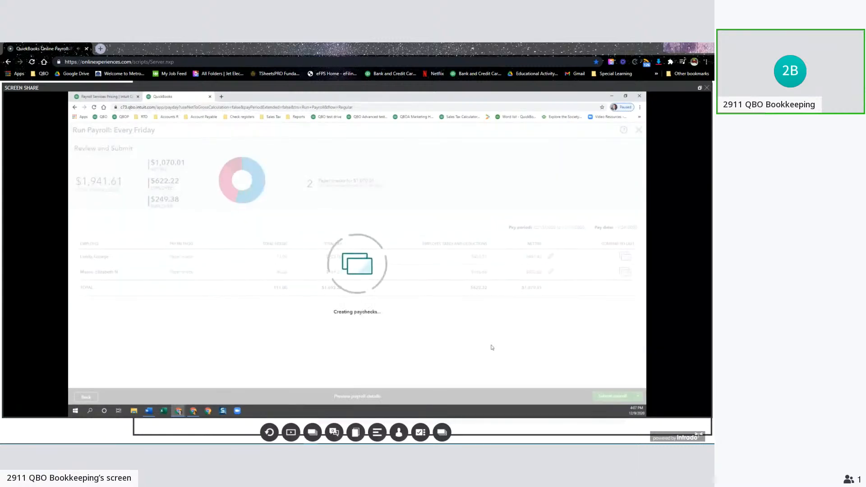
pyautogui.click(614, 397)
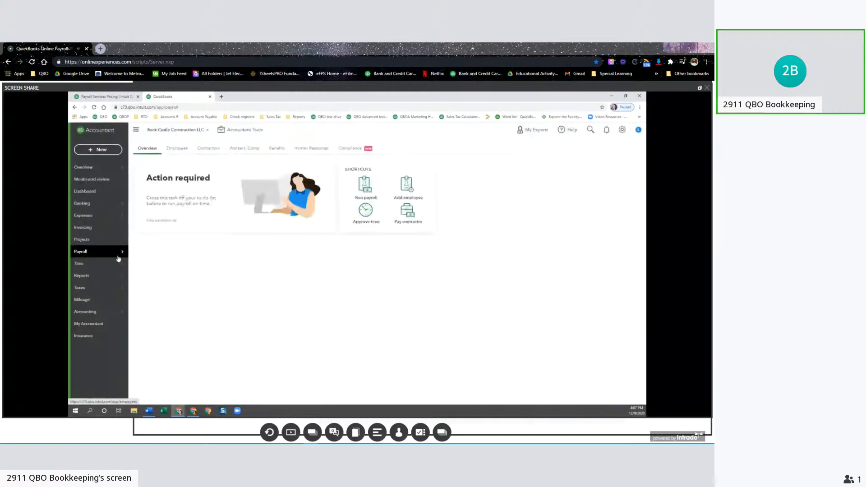
# Mark the Payroll Deductions/Contributions report as a favorite in the payroll reports and open it
pyautogui.click(80, 277)
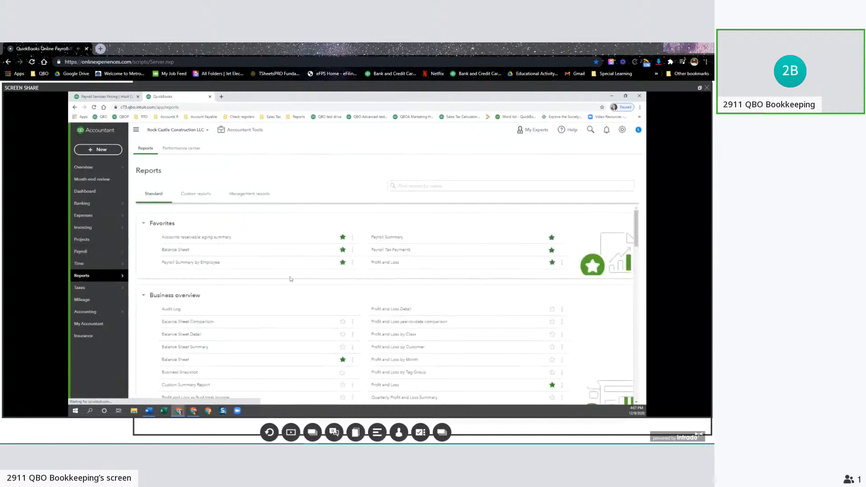
pyautogui.scroll(-15, 291, 279)
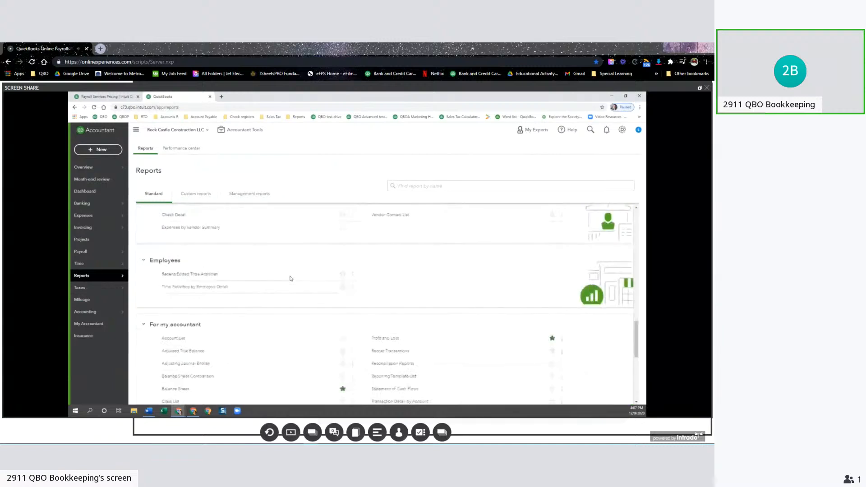
pyautogui.scroll(-5, 291, 279)
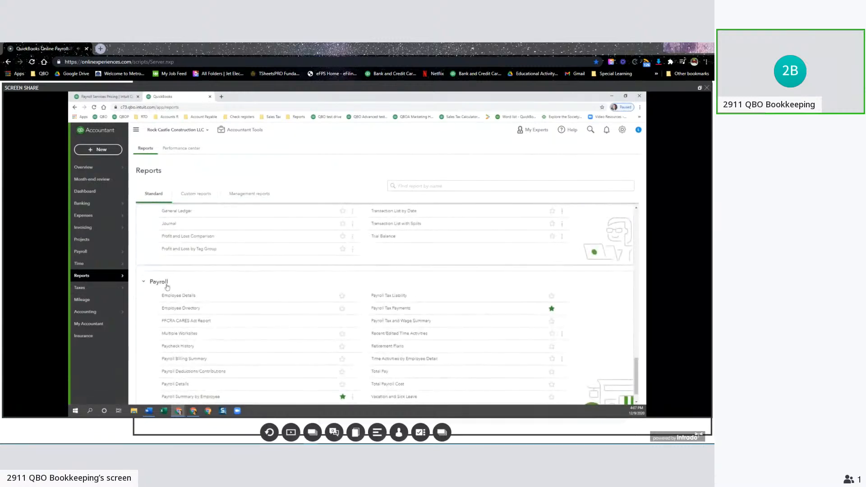
pyautogui.scroll(-1, 217, 286)
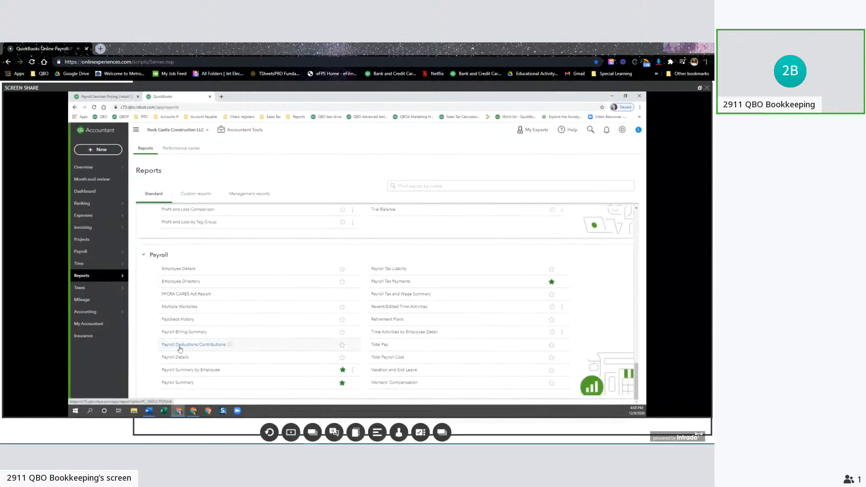
pyautogui.click(343, 348)
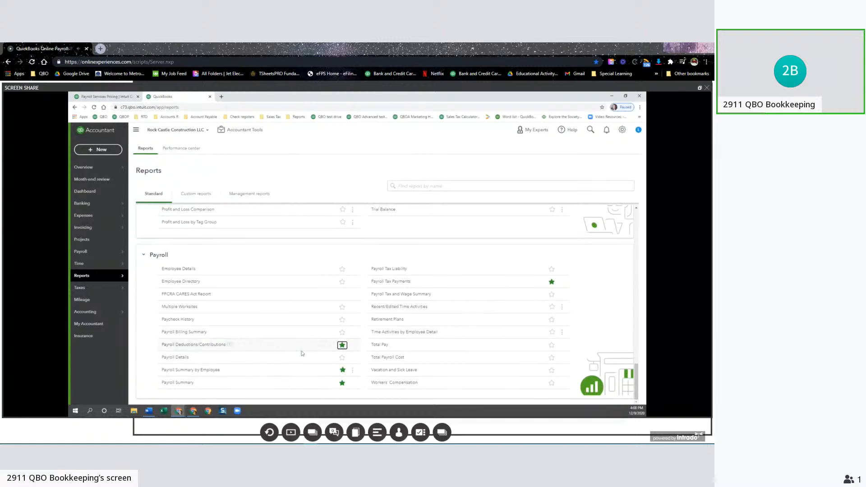
pyautogui.click(204, 344)
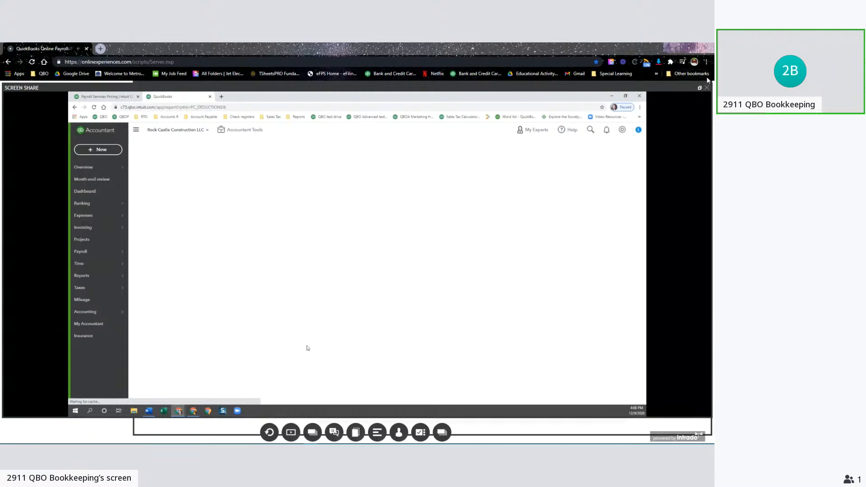
pyautogui.click(707, 62)
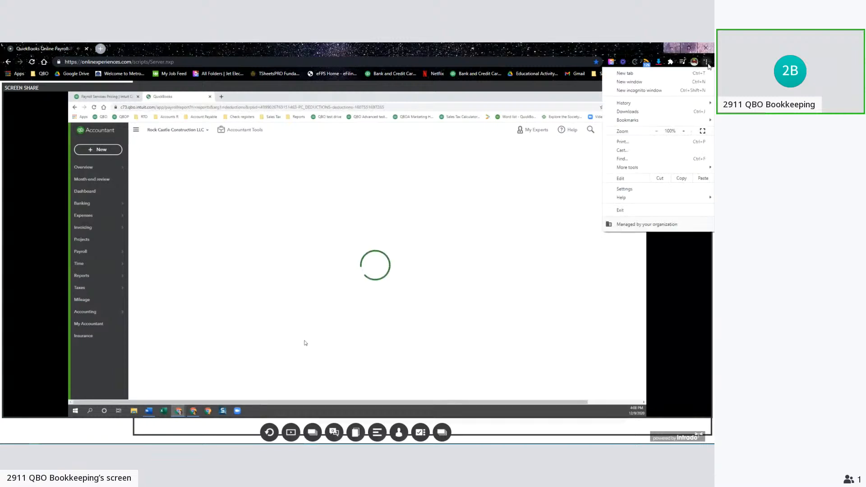
pyautogui.moveTo(683, 120)
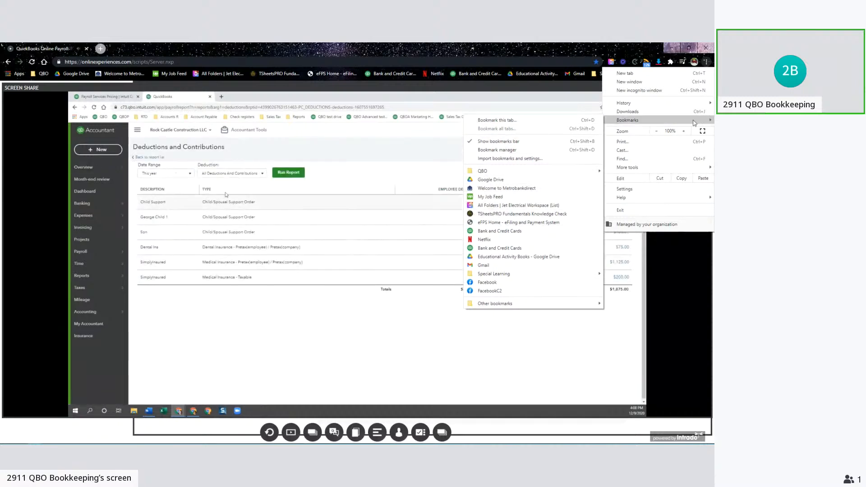
pyautogui.click(612, 50)
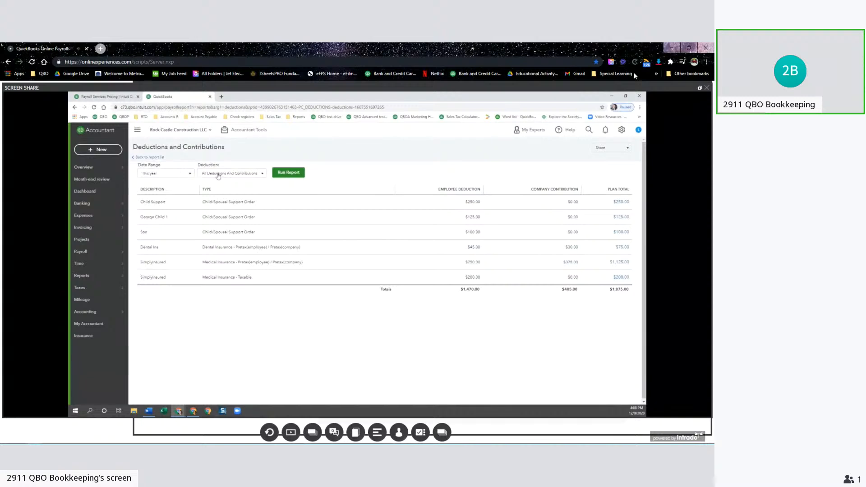
# Hide the bookmarks bar of the outer browser window that plays the webcast
pyautogui.click(706, 62)
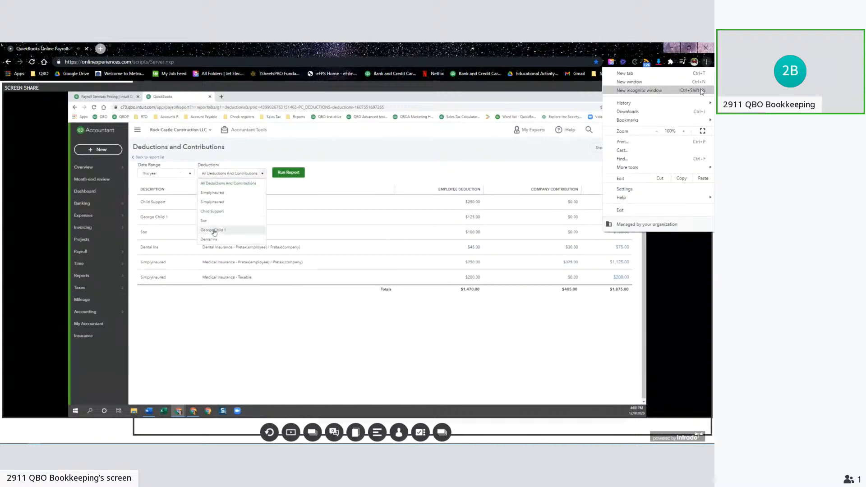
pyautogui.moveTo(697, 120)
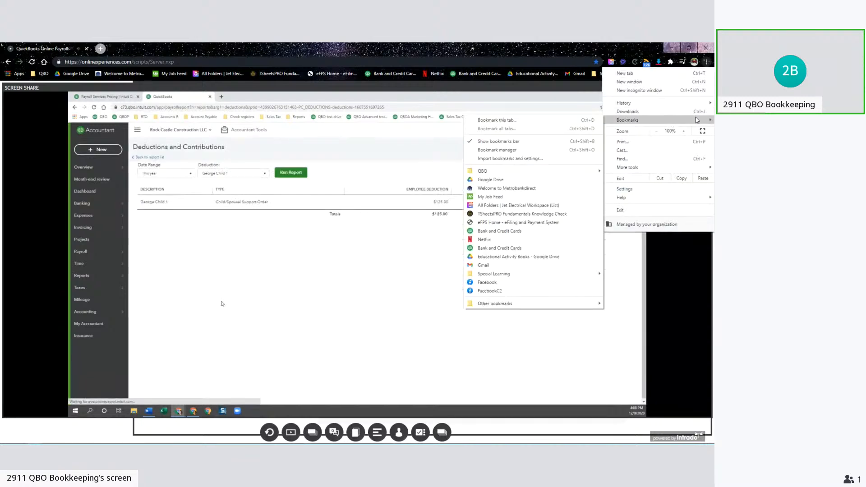
pyautogui.click(568, 141)
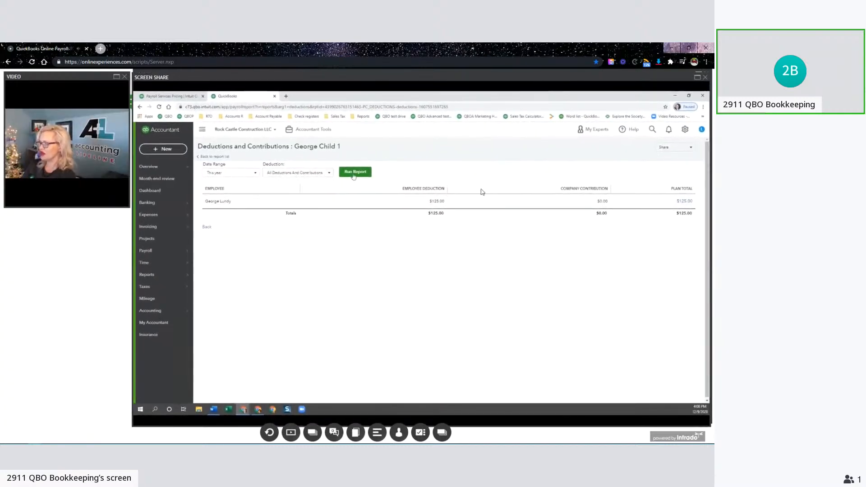
pyautogui.moveTo(561, 81)
pyautogui.mouseDown()
pyautogui.moveTo(549, 85)
pyautogui.moveTo(555, 110)
pyautogui.moveTo(559, 81)
pyautogui.mouseUp()
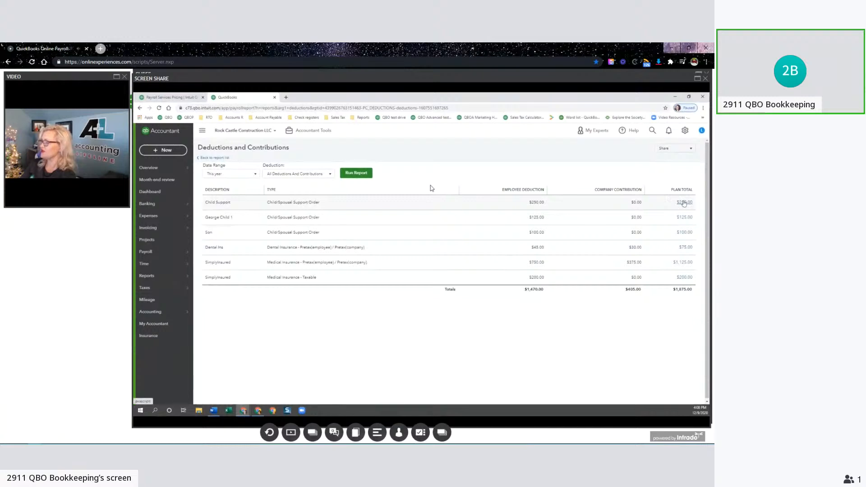
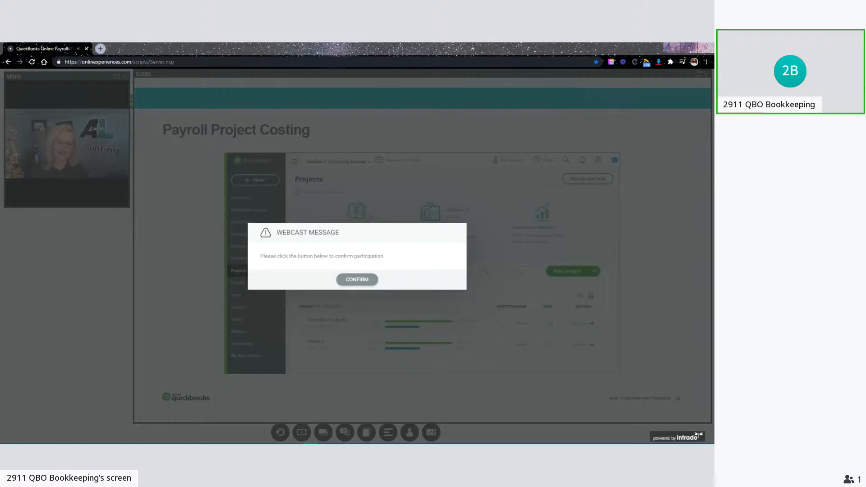
# Confirm participation in the webcast message, and cancel the resubmission when reloading the webcast page
pyautogui.click(357, 280)
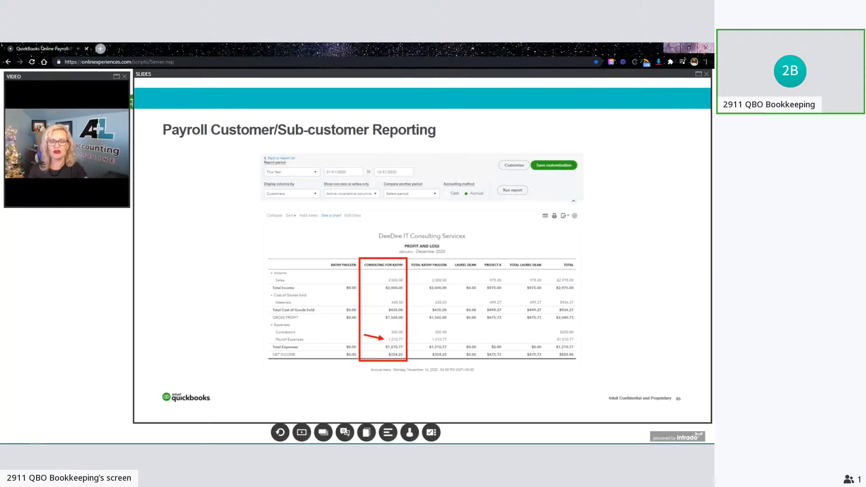
pyautogui.press('F5')
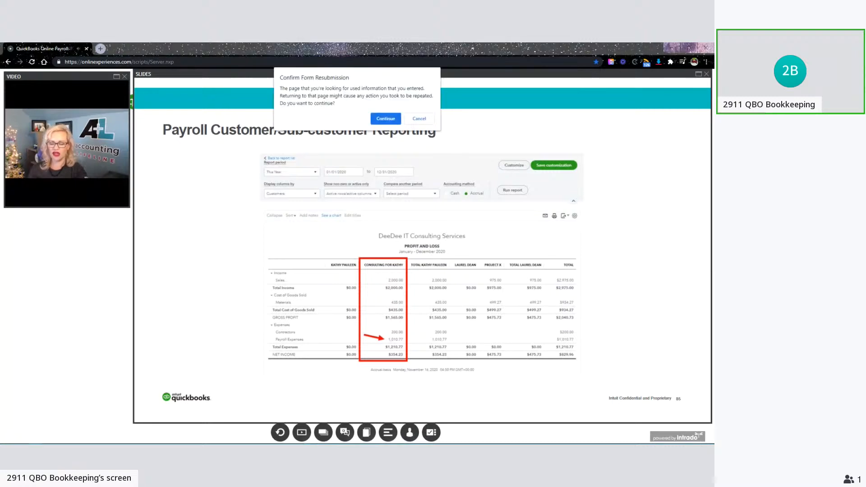
pyautogui.click(420, 118)
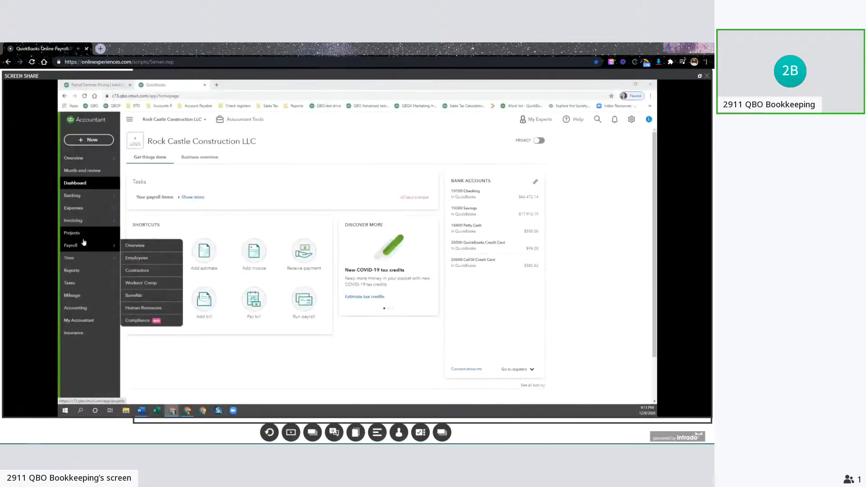
# Open a new weekly timesheet and dismiss the TSheets prompt
pyautogui.click(95, 143)
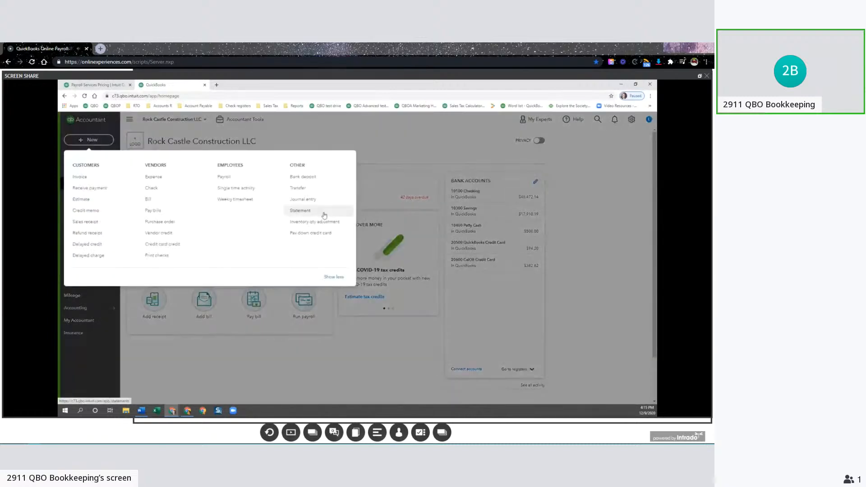
pyautogui.click(240, 199)
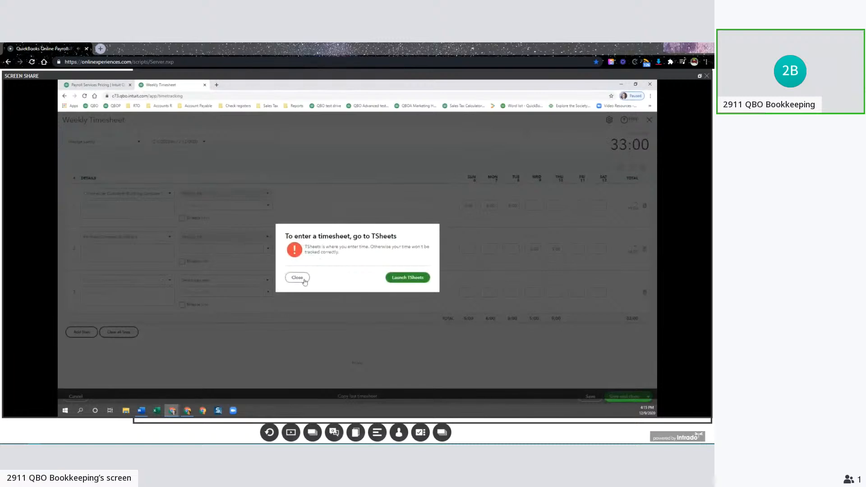
pyautogui.click(297, 278)
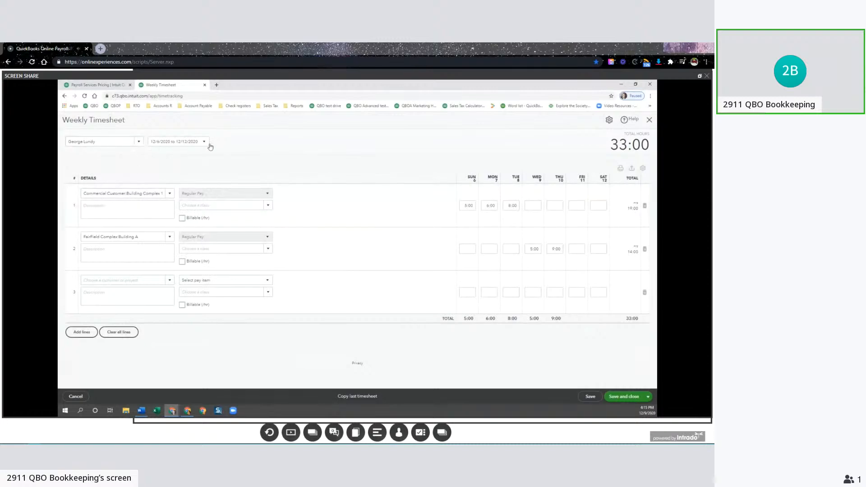
# Review the customer and project choices on the first timesheet line, keeping Building Complex 1 of Commercial Customer
pyautogui.click(170, 195)
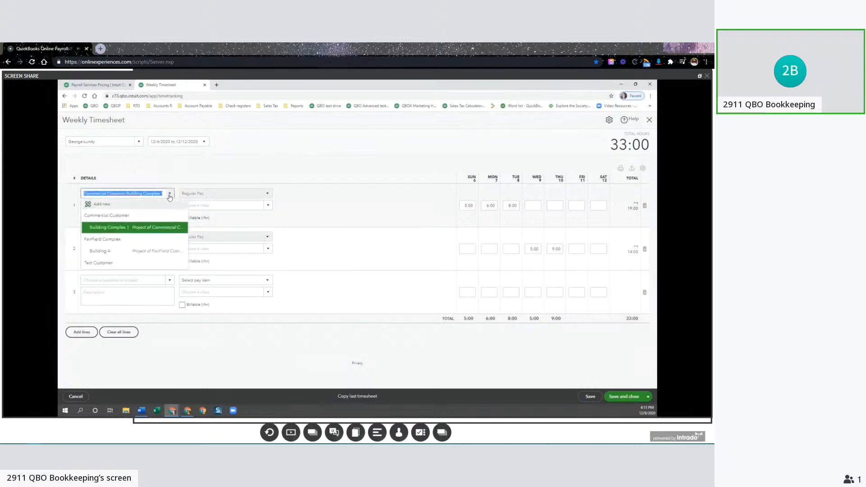
pyautogui.click(114, 233)
pyautogui.click(94, 212)
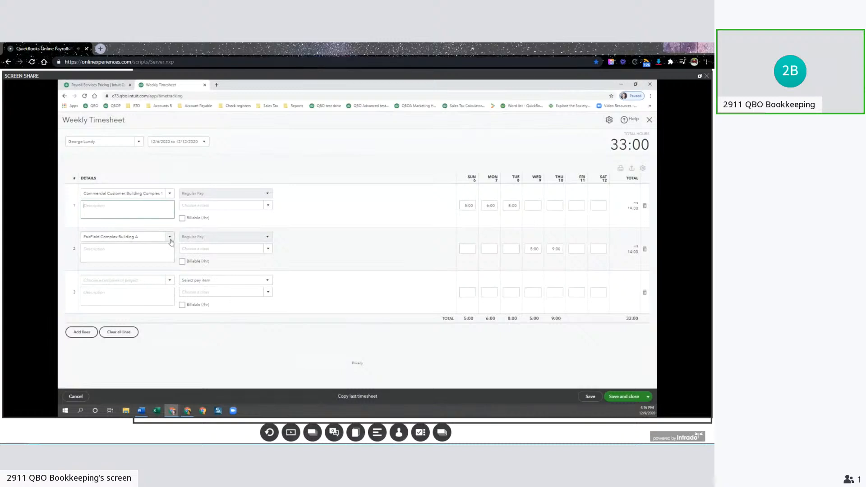
# Assign the third timesheet line to the Building A project of FairField Complex with Regular Pay
pyautogui.click(156, 283)
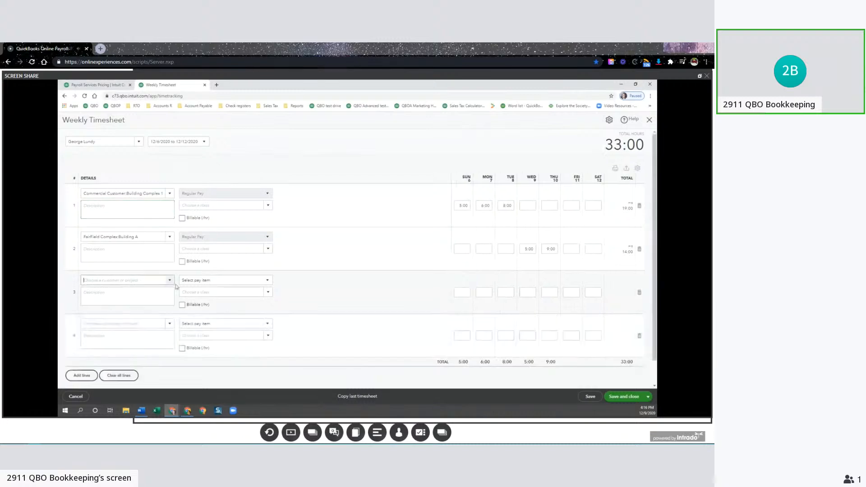
pyautogui.click(171, 282)
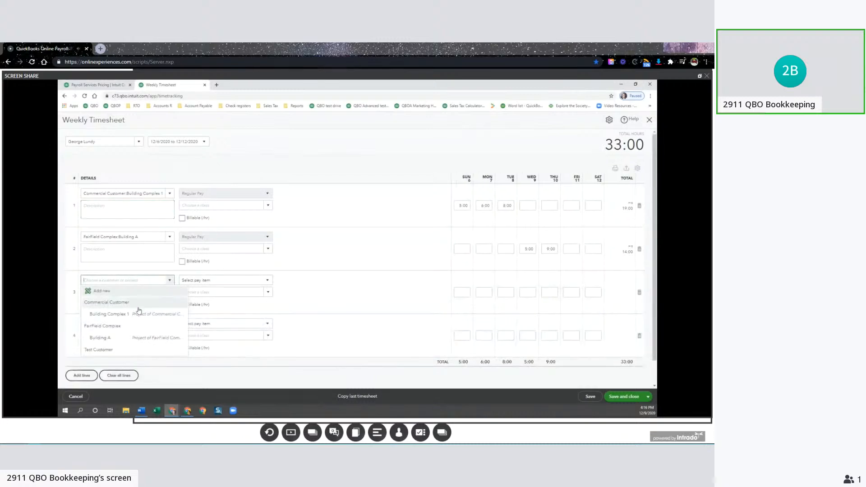
pyautogui.click(112, 339)
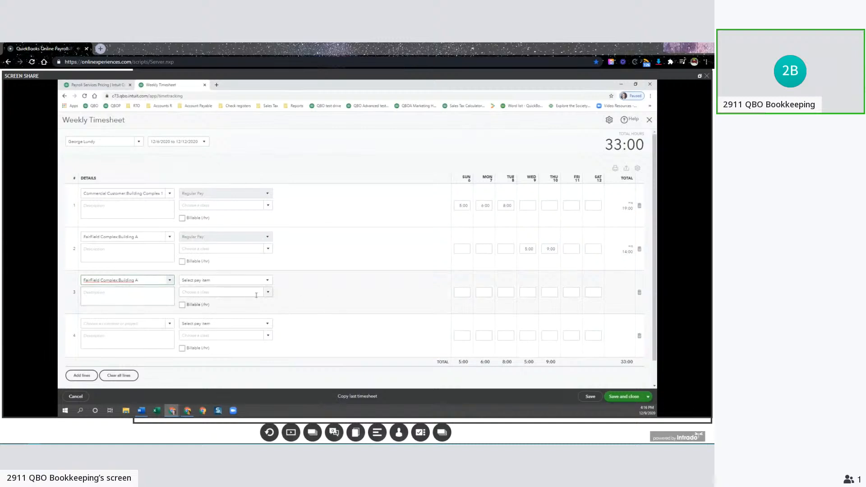
pyautogui.click(269, 281)
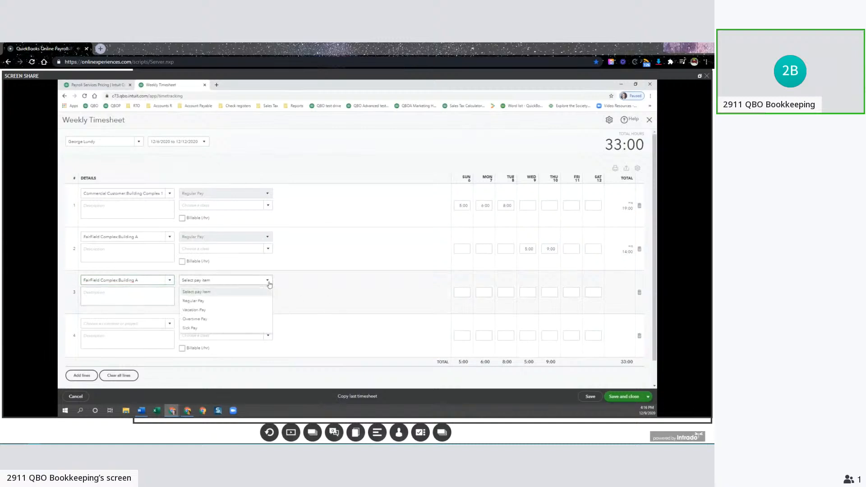
pyautogui.click(219, 301)
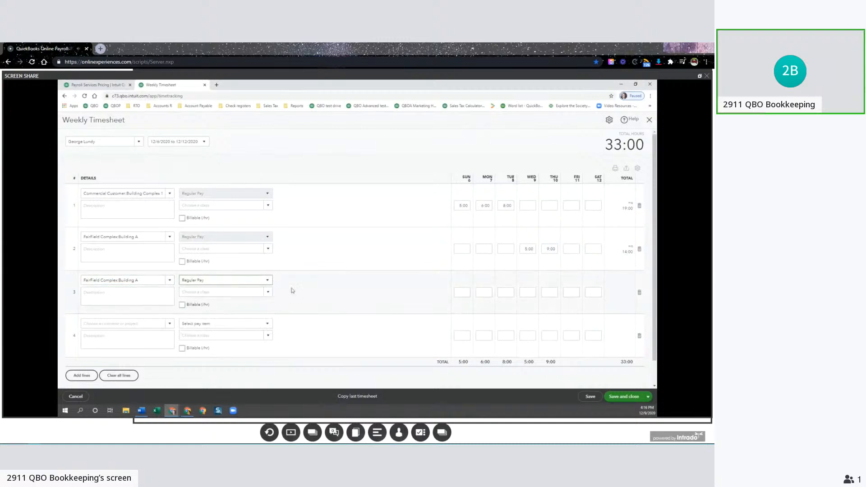
# Enter 3 hours for Sunday, 2 for Monday and 3 for Wednesday on the third line, and save and close the timesheet
pyautogui.click(466, 293)
pyautogui.write('3')
pyautogui.click(481, 291)
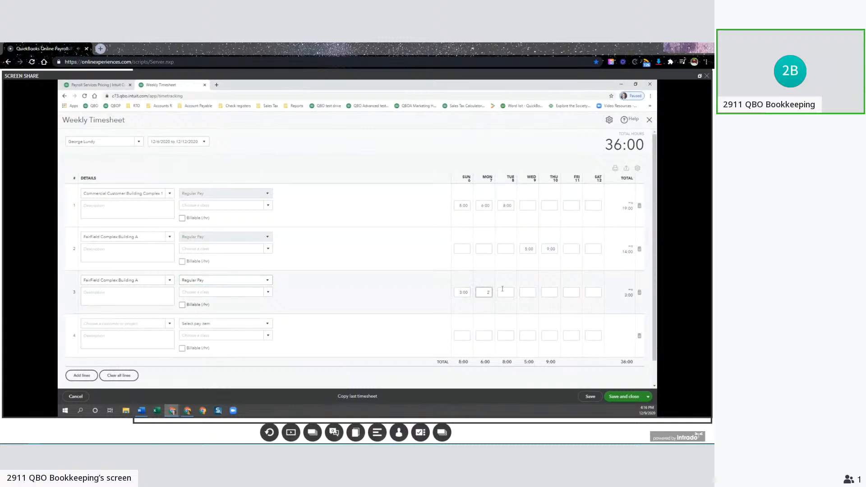
pyautogui.write('2')
pyautogui.click(527, 291)
pyautogui.write('3')
pyautogui.click(534, 383)
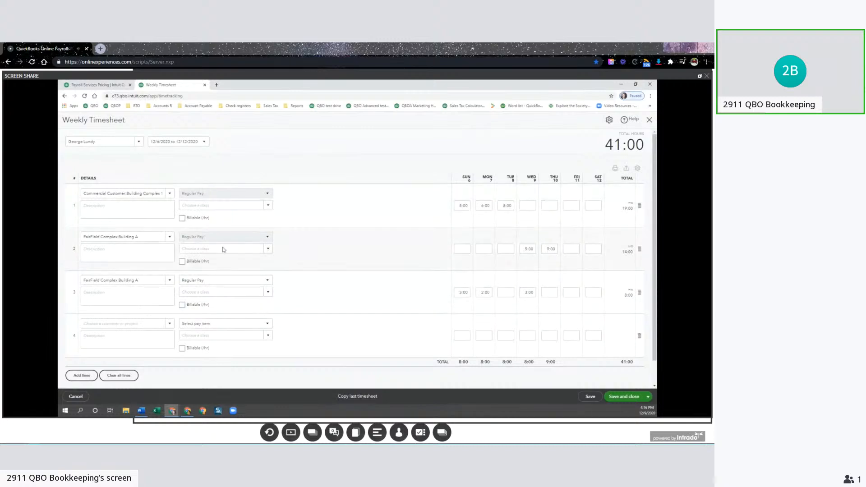
pyautogui.click(624, 397)
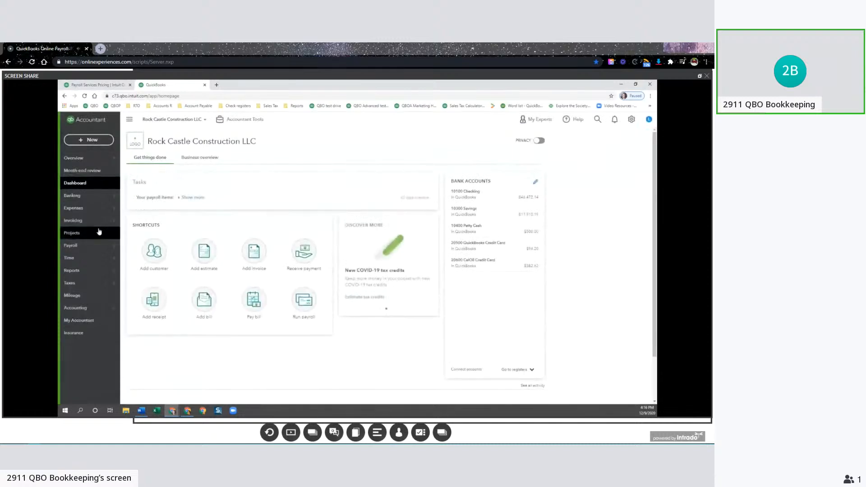
# Open the Building A project, review the transactions behind its payroll expenses, and return to the project overview
pyautogui.click(83, 234)
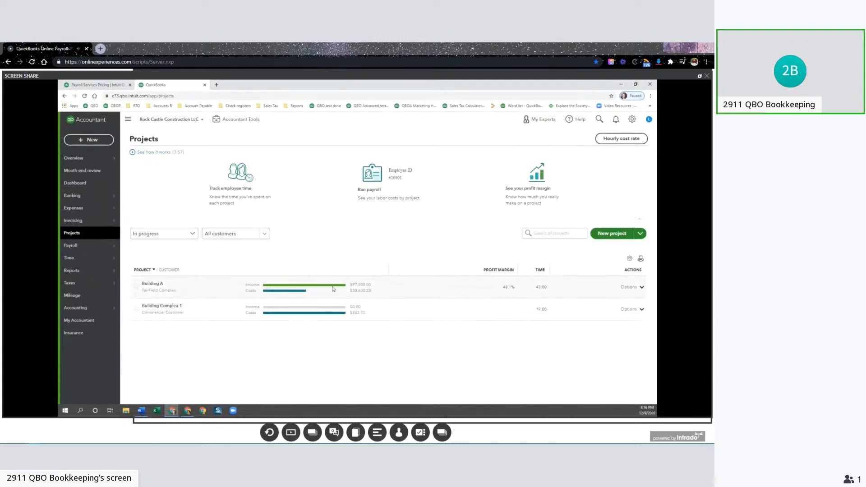
pyautogui.click(171, 294)
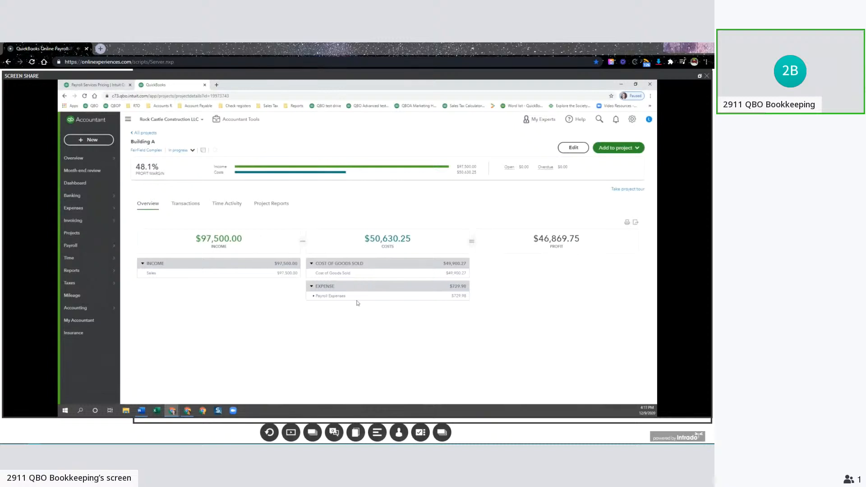
pyautogui.click(331, 297)
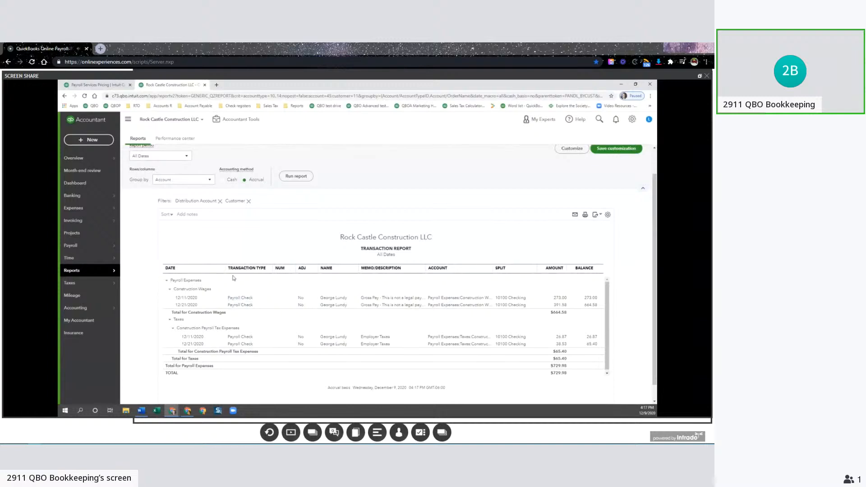
pyautogui.scroll(1, 220, 265)
pyautogui.click(163, 170)
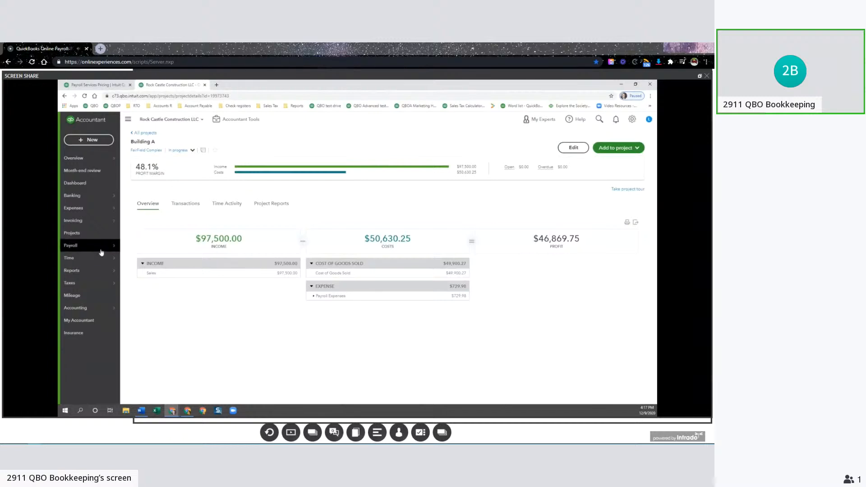
# Run the Profit and Loss by Customer report for 09/01/2020 to 12/31/2020 and look through its customer and project columns
pyautogui.click(83, 270)
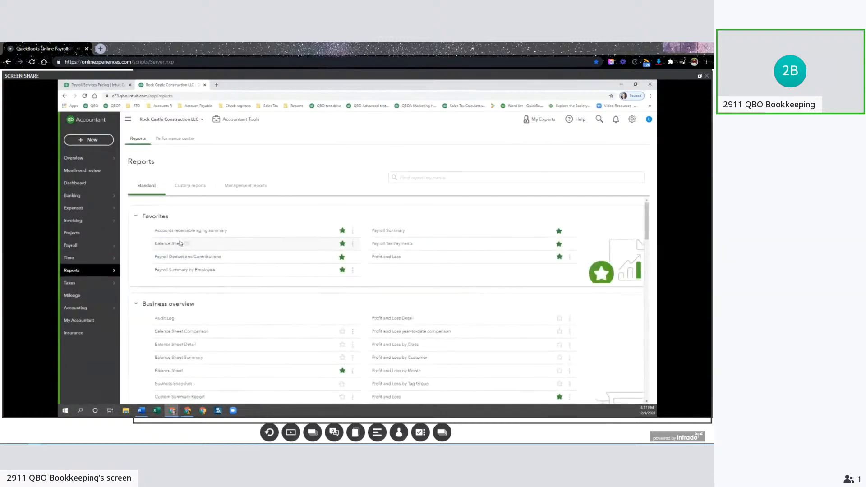
pyautogui.scroll(-1, 324, 299)
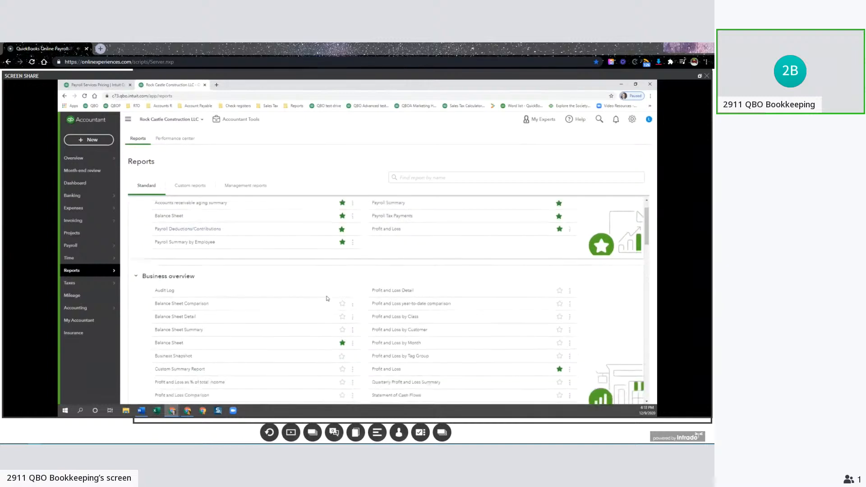
pyautogui.click(412, 327)
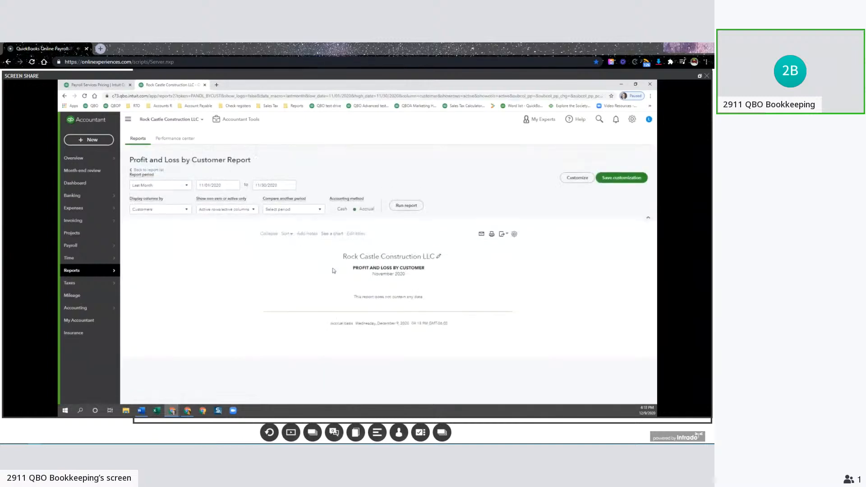
pyautogui.click(197, 185)
pyautogui.press('-')
pyautogui.click(280, 185)
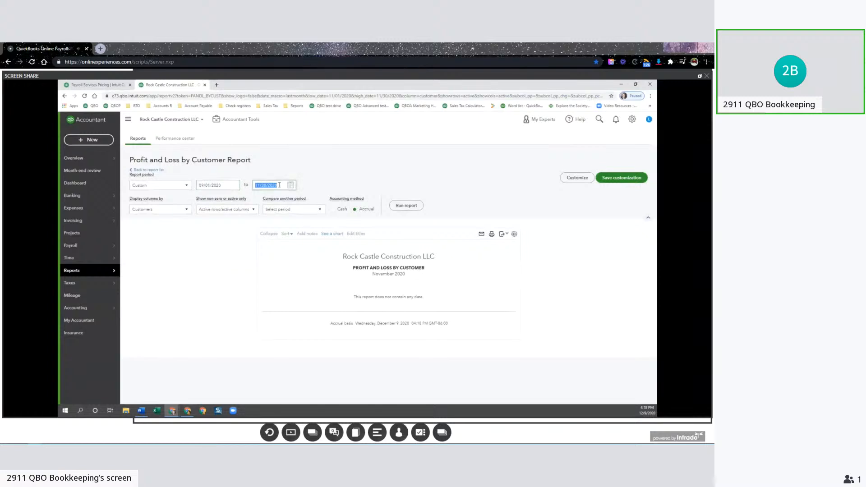
pyautogui.click(407, 205)
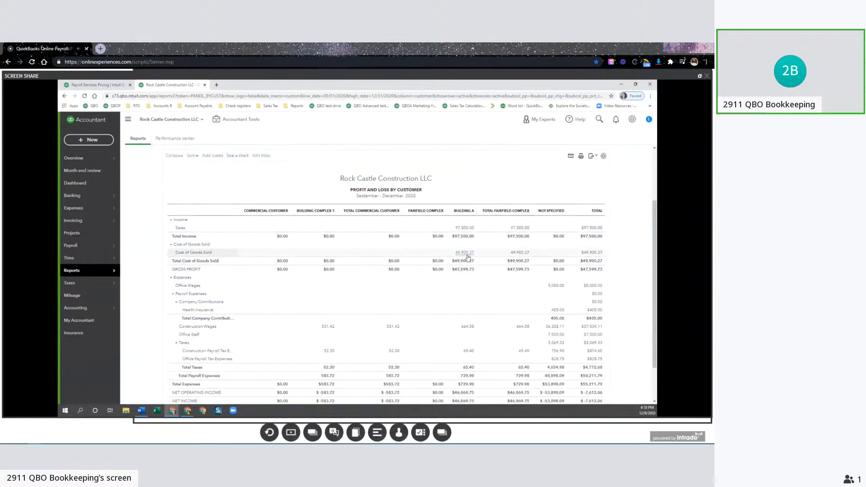
pyautogui.scroll(-1, 468, 255)
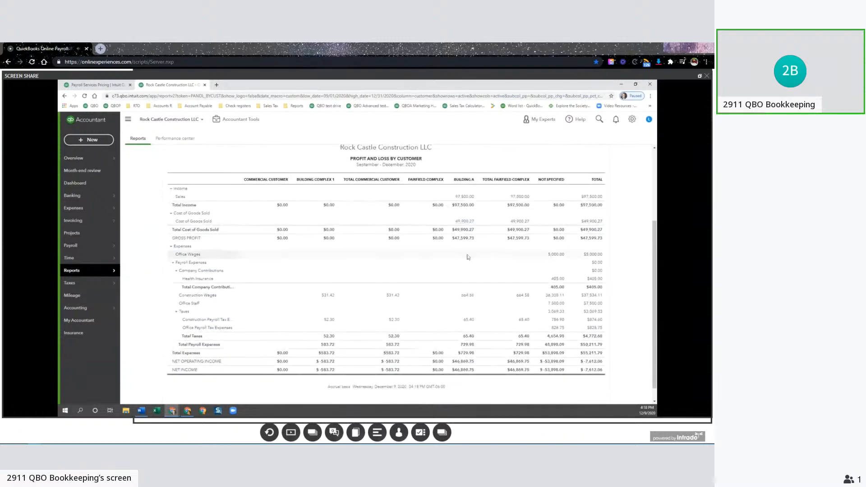
pyautogui.scroll(3, 473, 248)
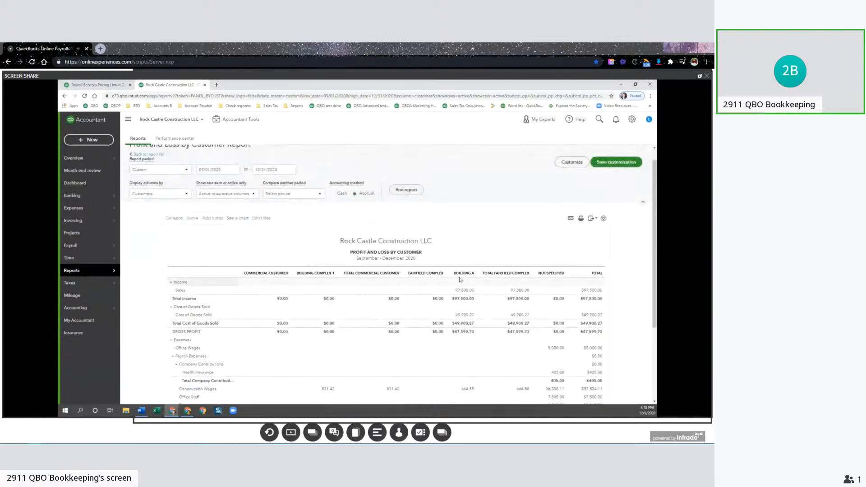
# Customize the Profit and Loss by Customer report with a customer filter for Commercial Customer:Building Complex 1 and run it again
pyautogui.click(572, 162)
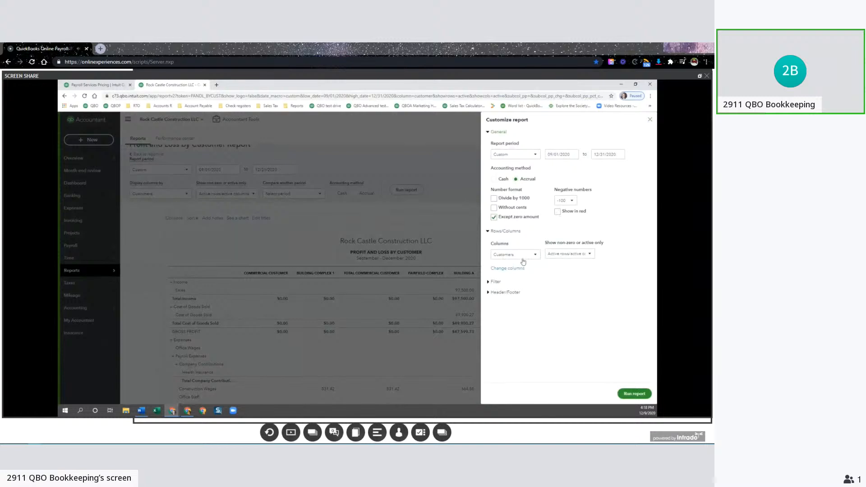
pyautogui.click(496, 282)
pyautogui.click(494, 311)
pyautogui.click(572, 295)
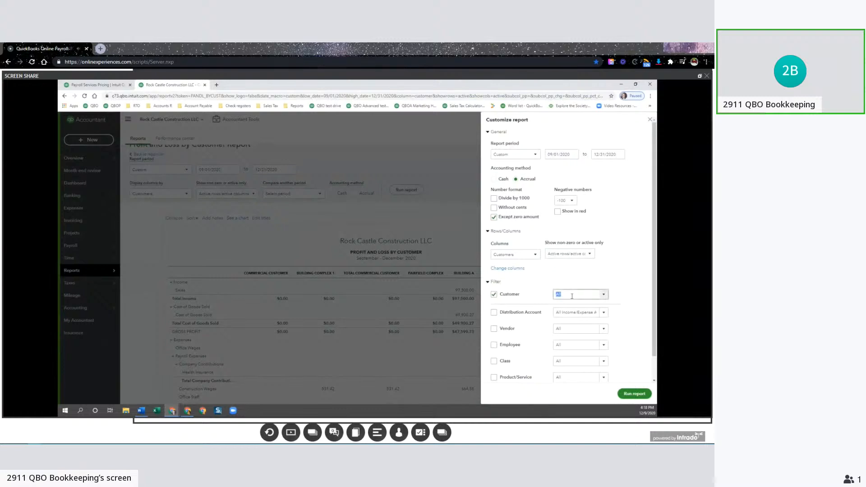
pyautogui.write('bu')
pyautogui.press('BackSpace')
pyautogui.press('BackSpace')
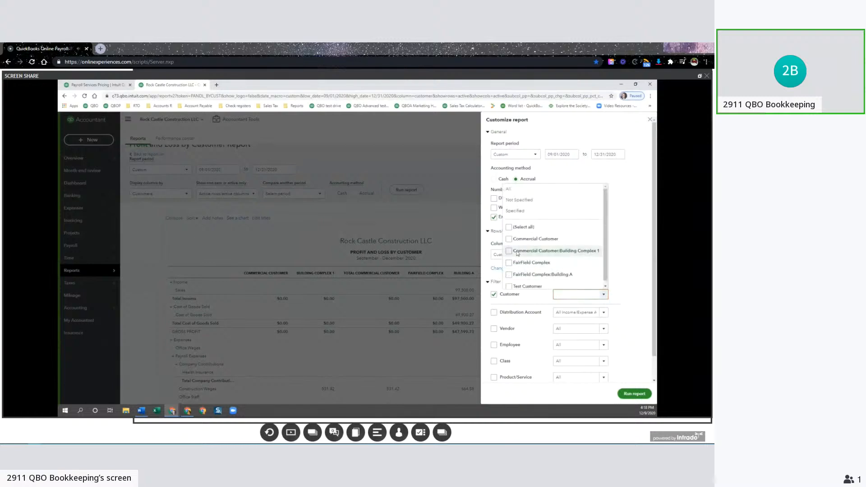
pyautogui.click(609, 257)
pyautogui.click(634, 394)
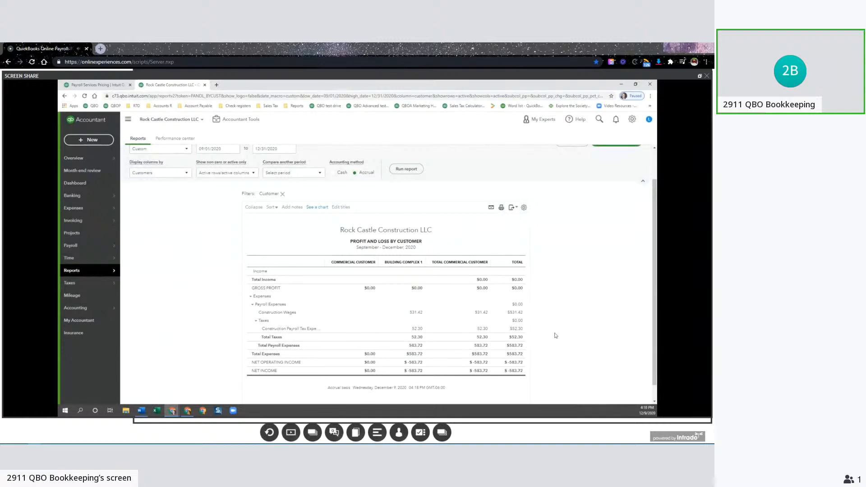
pyautogui.scroll(1, 556, 335)
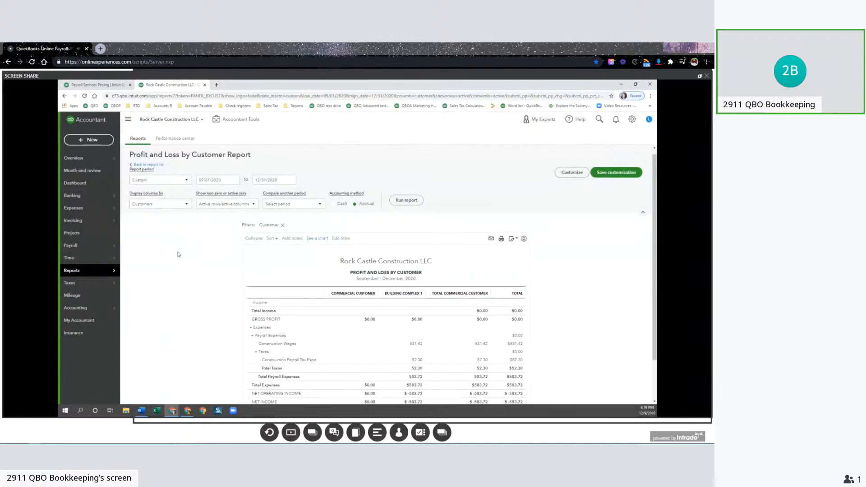
# Open the Building A project's time activity and expand the 12/01/2020 - 12/31/2020 period down to the employee's individual entries
pyautogui.click(110, 233)
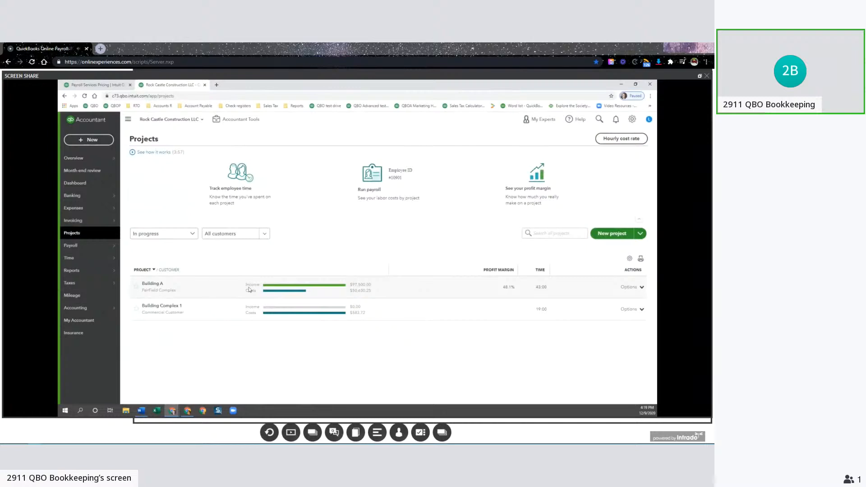
pyautogui.click(249, 290)
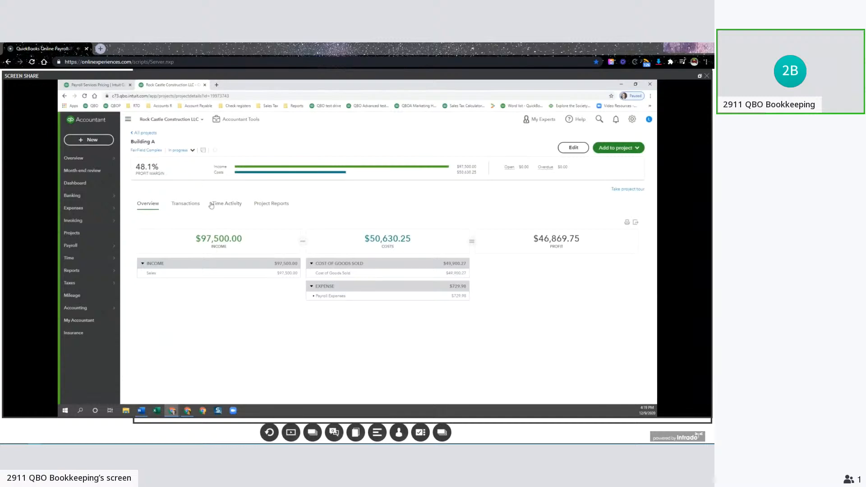
pyautogui.click(227, 205)
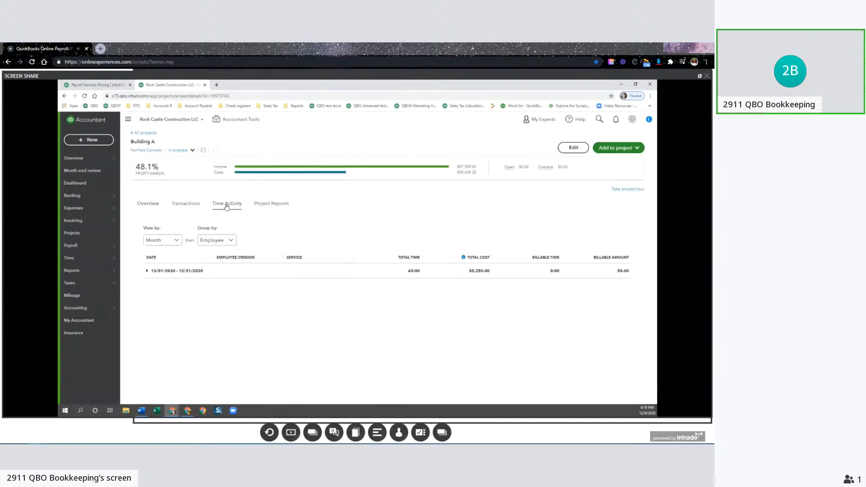
pyautogui.click(180, 272)
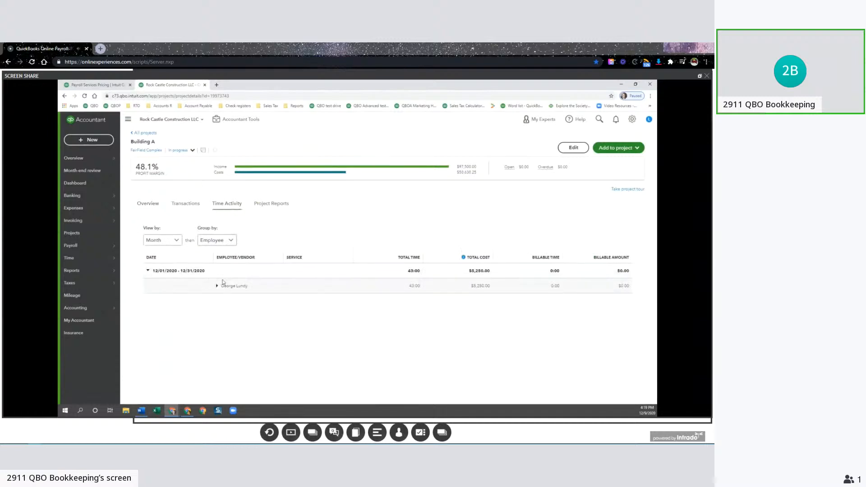
pyautogui.click(238, 291)
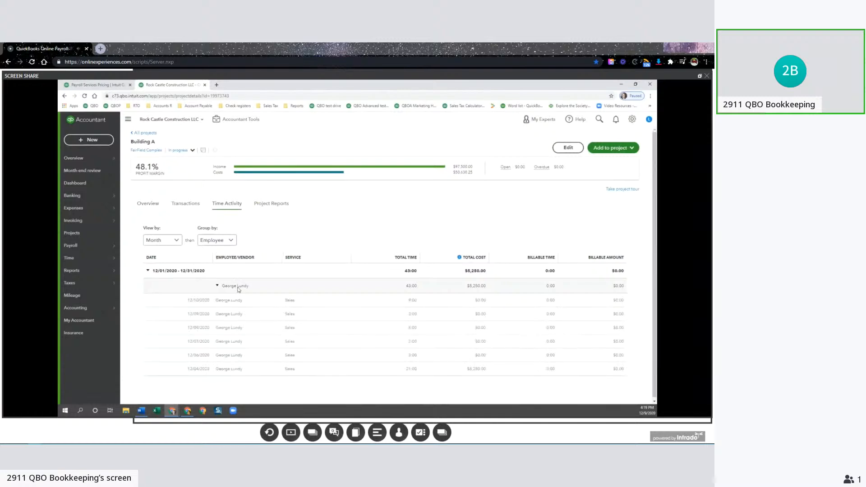
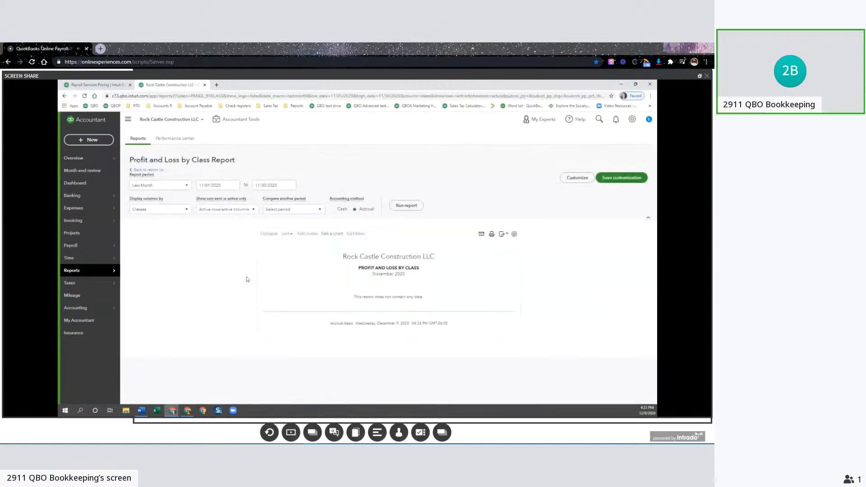
# Run the Profit and Loss by Class report with an end date of 12/31/2020 and review the Commercial and Residential Construction columns
pyautogui.click(262, 182)
pyautogui.write('12/31/2020')
pyautogui.click(407, 205)
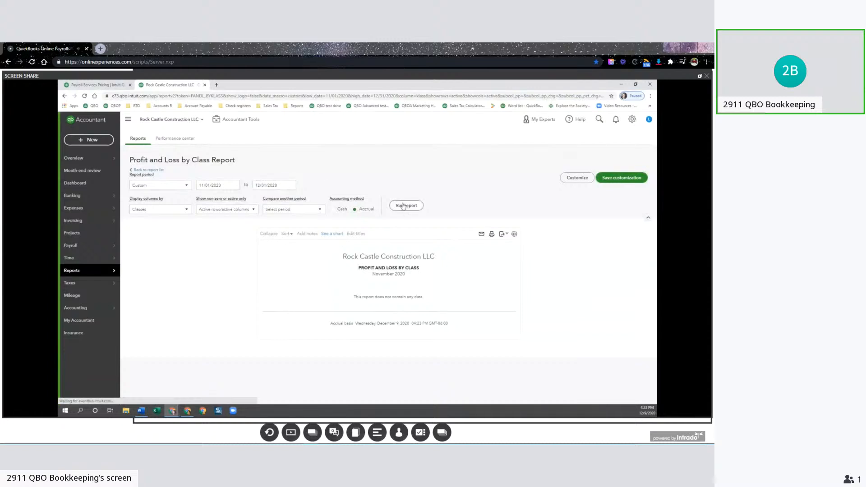
pyautogui.scroll(-2, 241, 270)
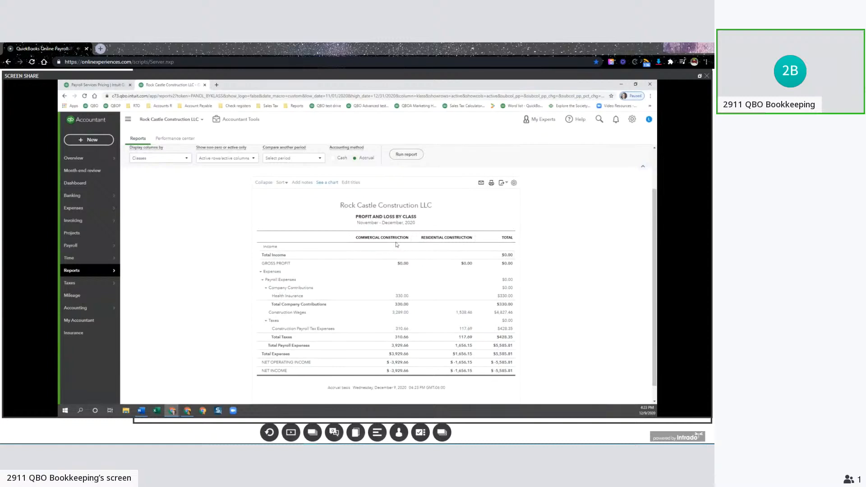
pyautogui.moveTo(358, 237); pyautogui.dragTo(470, 239)
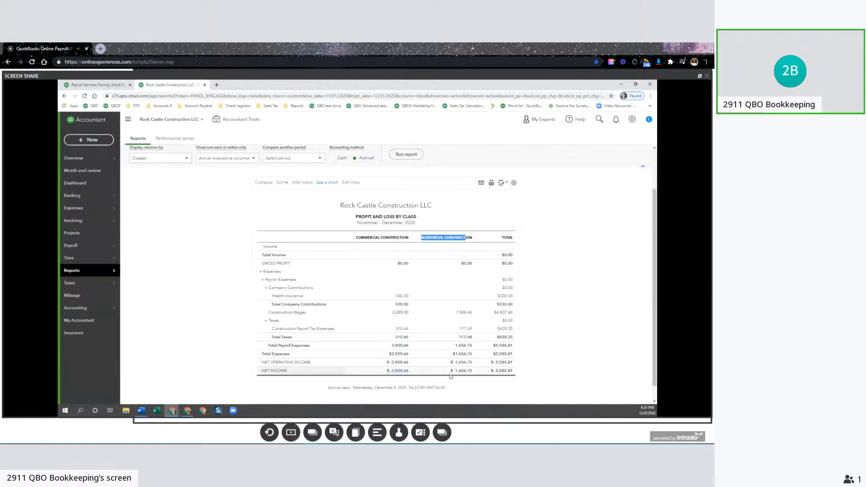
# Look over the Profit and Loss by Class totals, then open the Total Payroll Cost report from the Payroll reports
pyautogui.scroll(2, 432, 363)
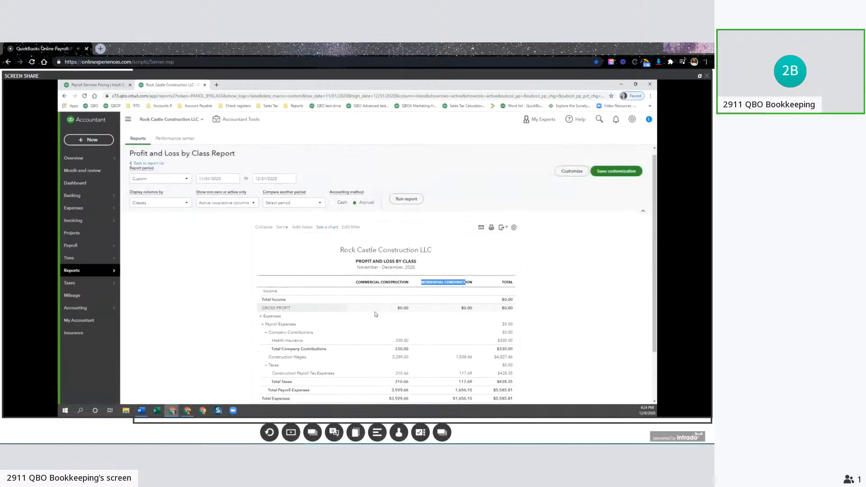
pyautogui.scroll(-2, 406, 343)
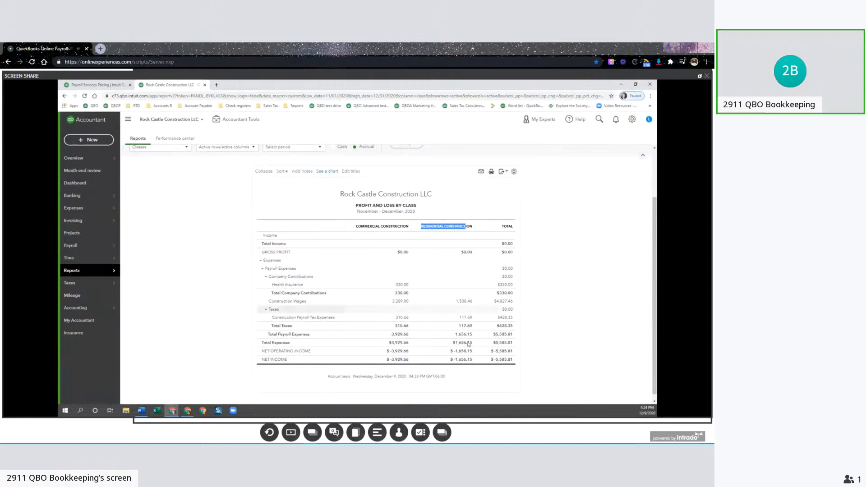
pyautogui.click(71, 271)
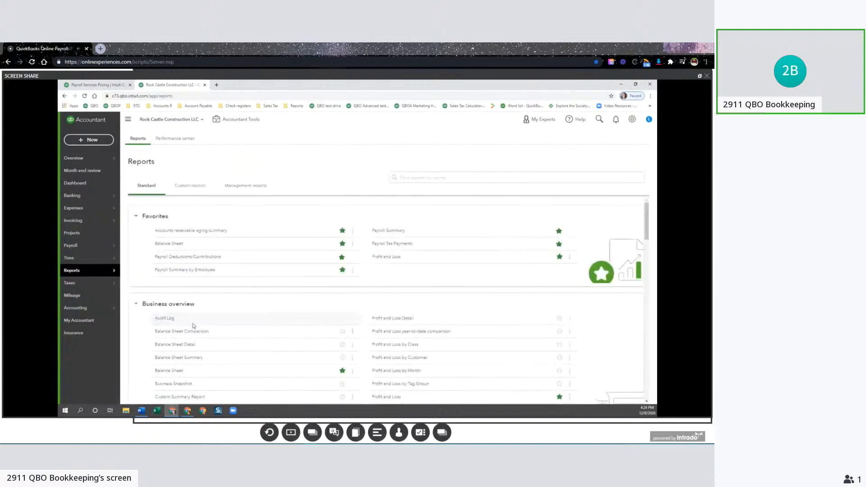
pyautogui.scroll(-15, 248, 328)
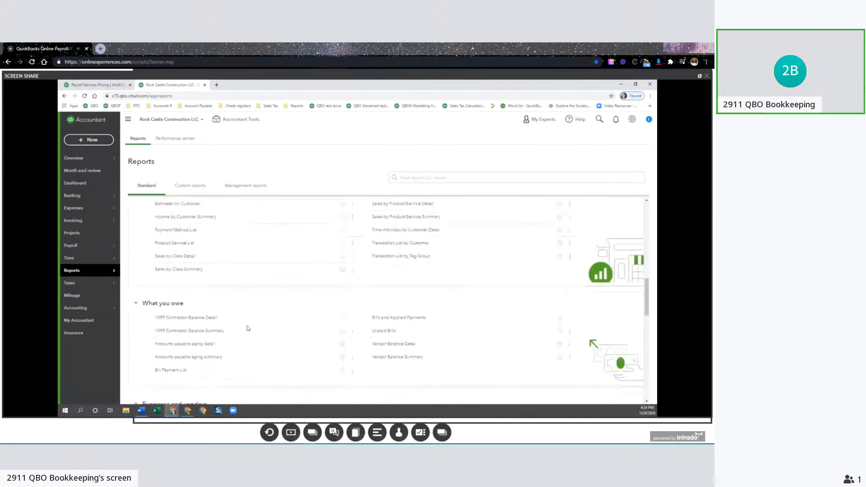
pyautogui.scroll(-6, 248, 329)
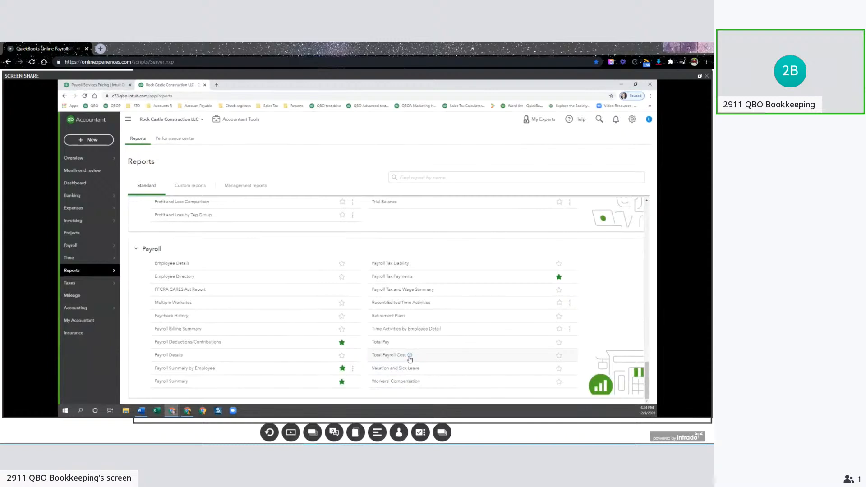
pyautogui.moveTo(410, 358)
pyautogui.scroll(-1, 397, 357)
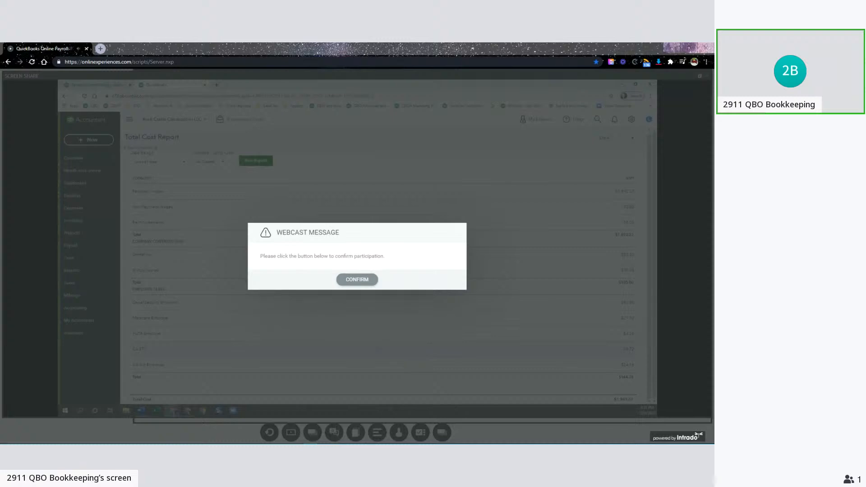
pyautogui.click(358, 280)
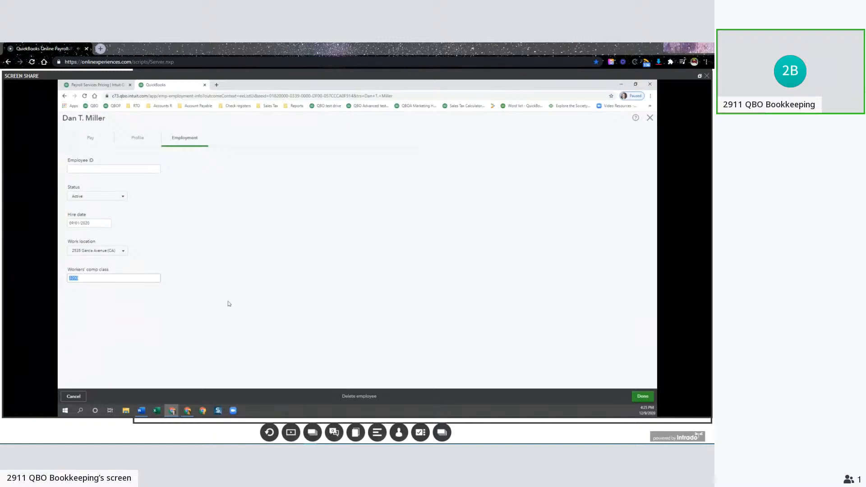
# Check the workers' comp class in the employee's employment details and open the Workers' Compensation report from the Payroll reports
pyautogui.click(92, 278)
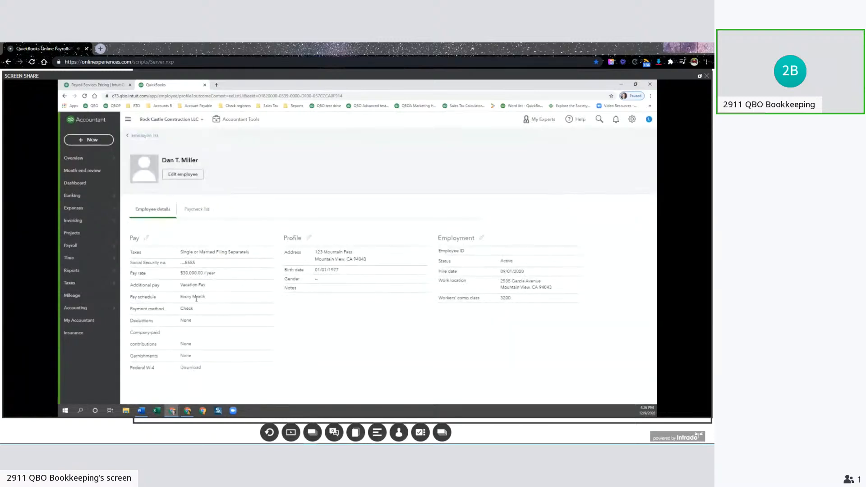
pyautogui.click(85, 273)
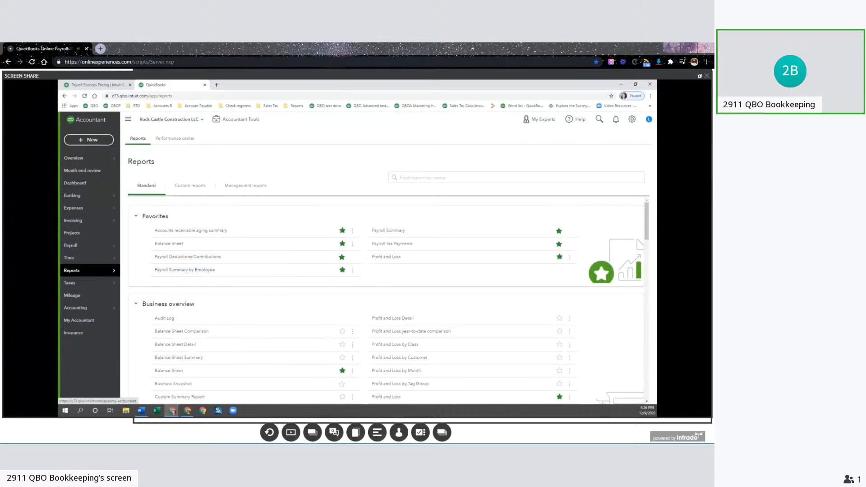
pyautogui.hotkey('alt', 'Tab')
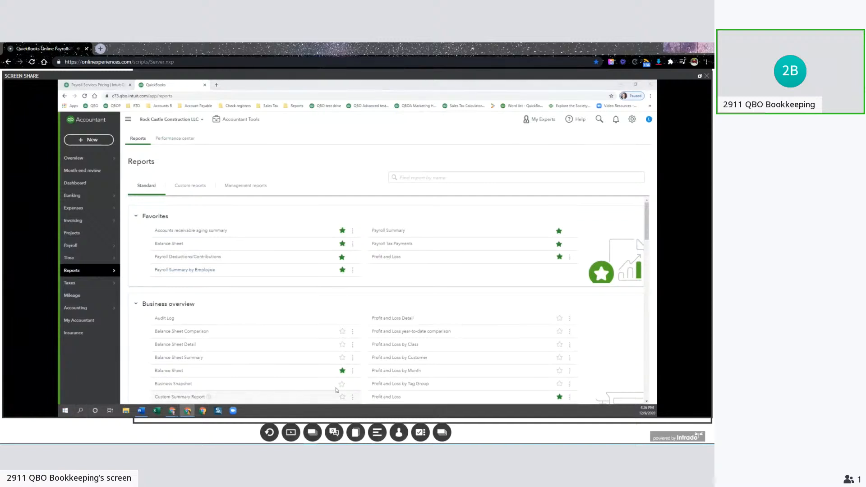
pyautogui.scroll(-10, 357, 379)
pyautogui.scroll(-12, 356, 379)
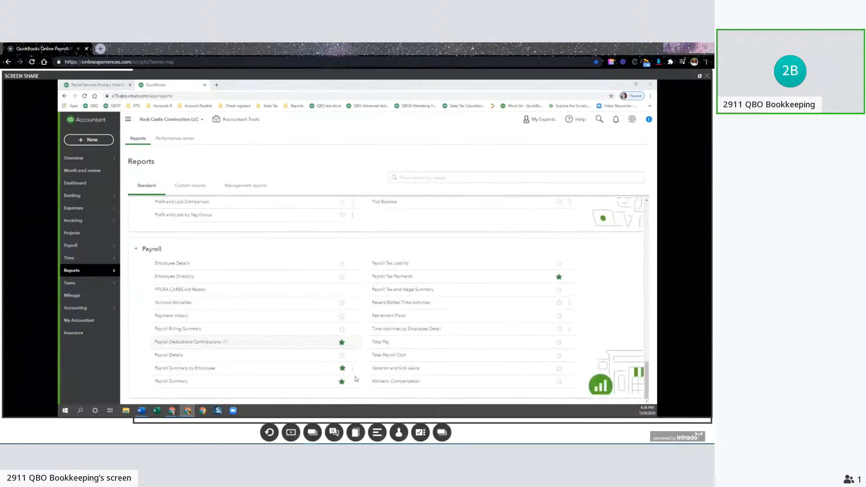
pyautogui.click(392, 383)
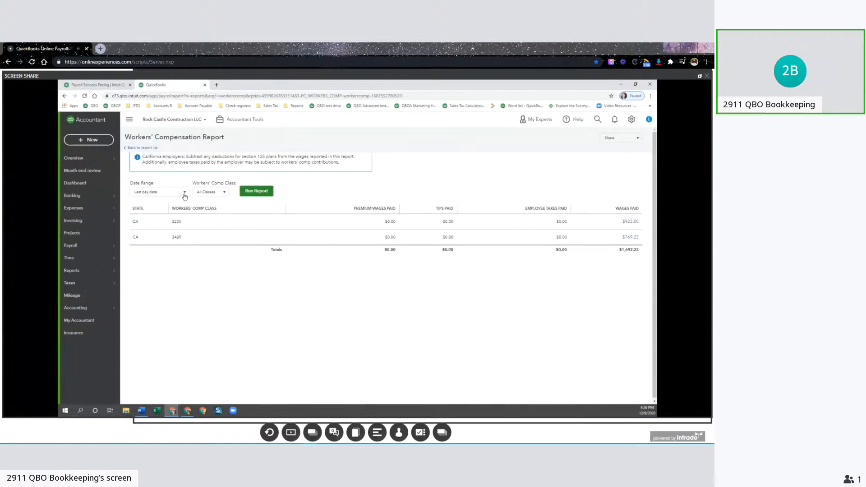
# Run the Workers' Compensation report for This year with All Classes
pyautogui.click(184, 194)
pyautogui.click(143, 233)
pyautogui.click(204, 196)
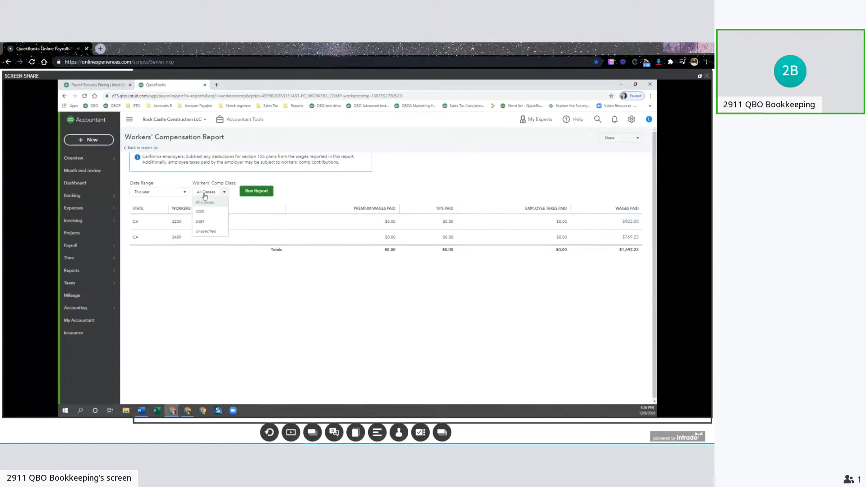
pyautogui.click(256, 191)
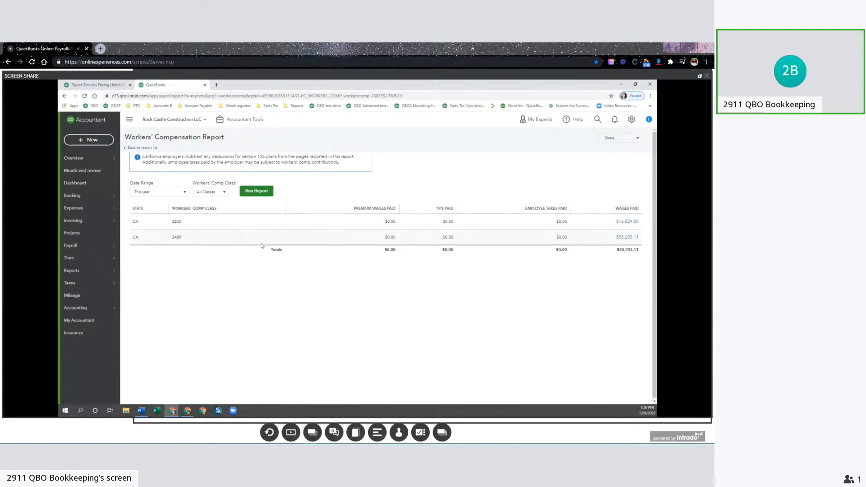
# Look at the date range choices, view the employee breakdown of wages paid for class 3200 and return to the class summary
pyautogui.click(183, 193)
pyautogui.scroll(-2, 162, 252)
pyautogui.click(257, 286)
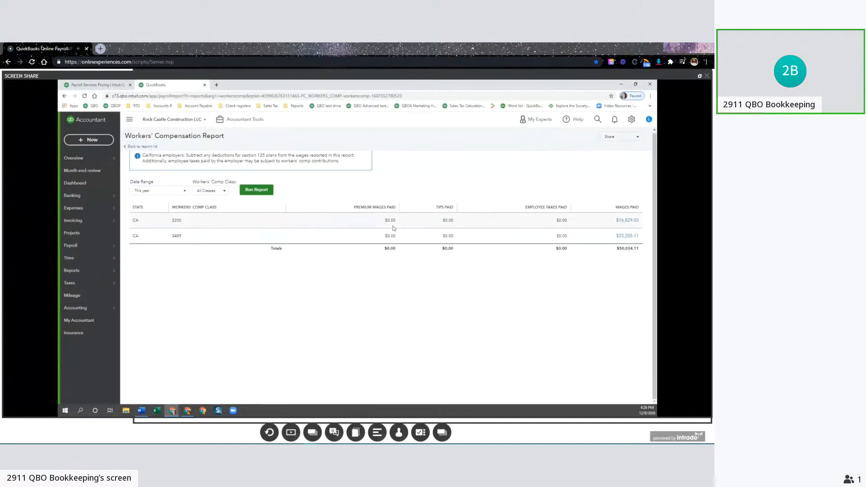
pyautogui.click(630, 222)
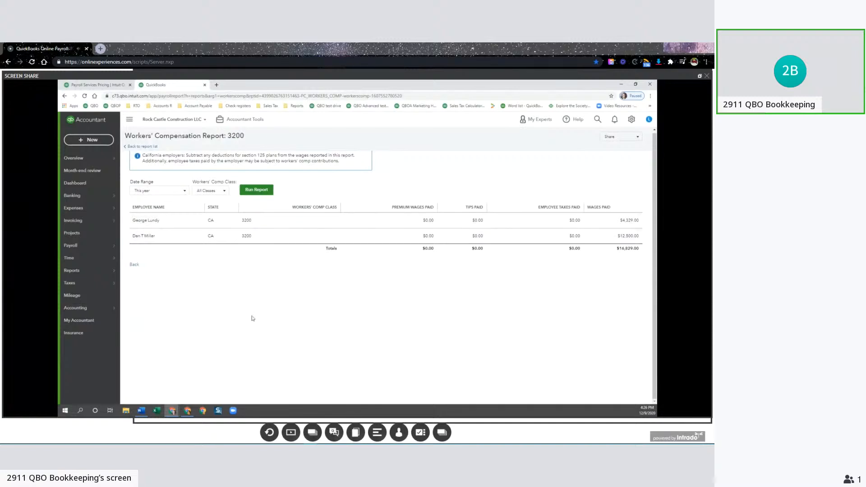
pyautogui.click(134, 265)
# Run the Workers' Compensation report for class 3200 only, view its wages by employee and return to the report list
pyautogui.click(208, 191)
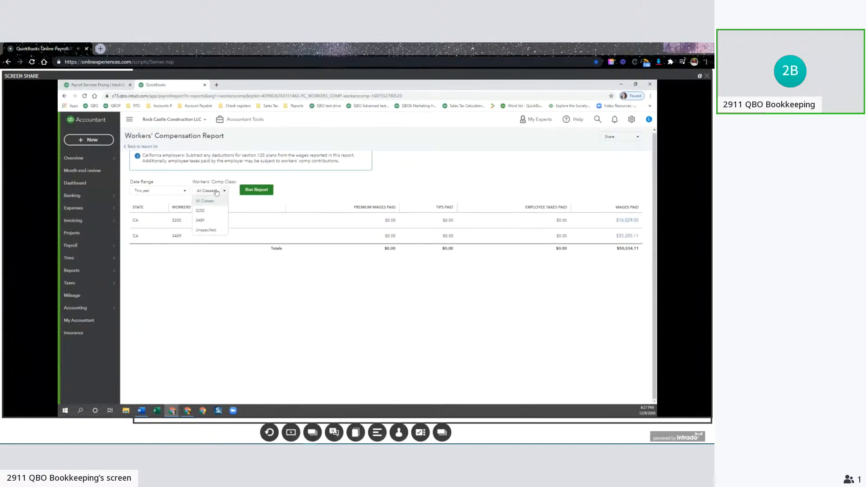
pyautogui.click(200, 212)
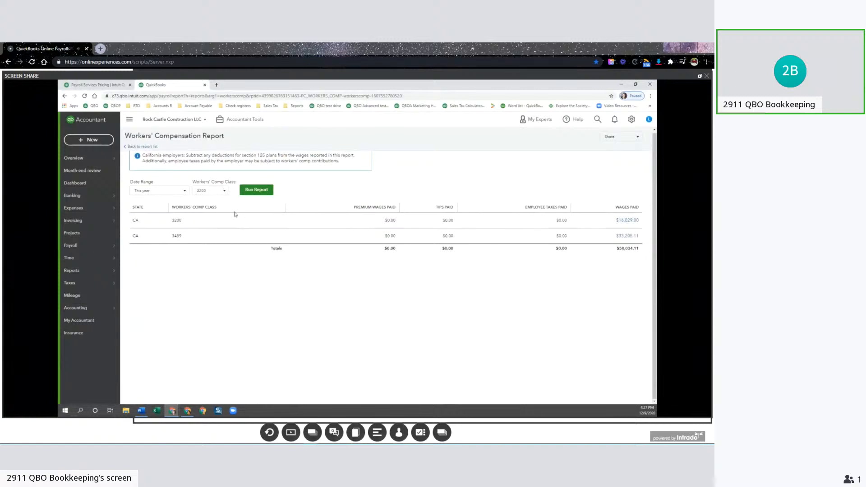
pyautogui.click(256, 190)
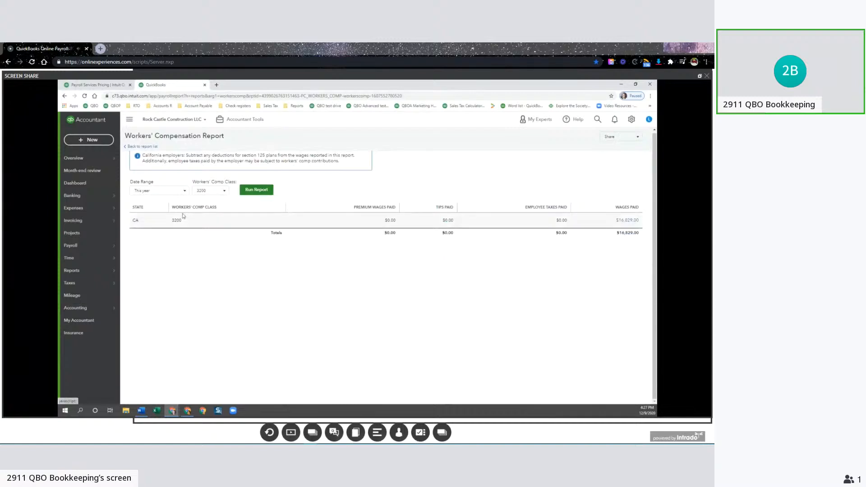
pyautogui.click(627, 221)
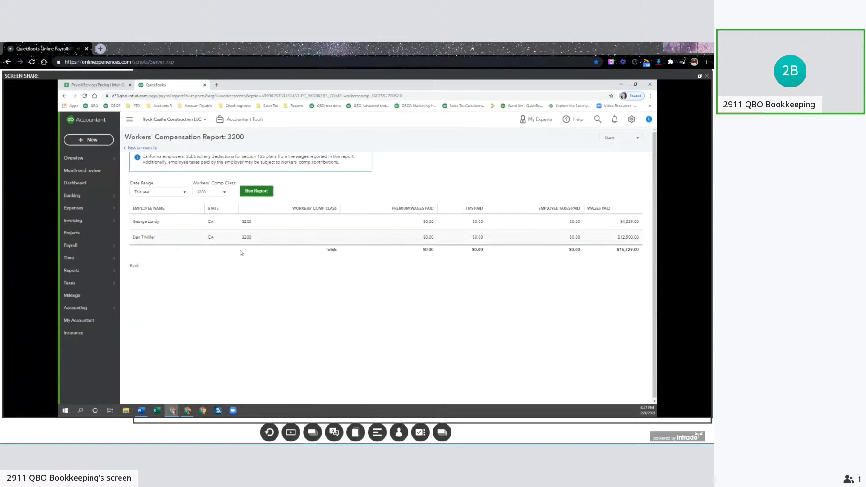
pyautogui.click(141, 149)
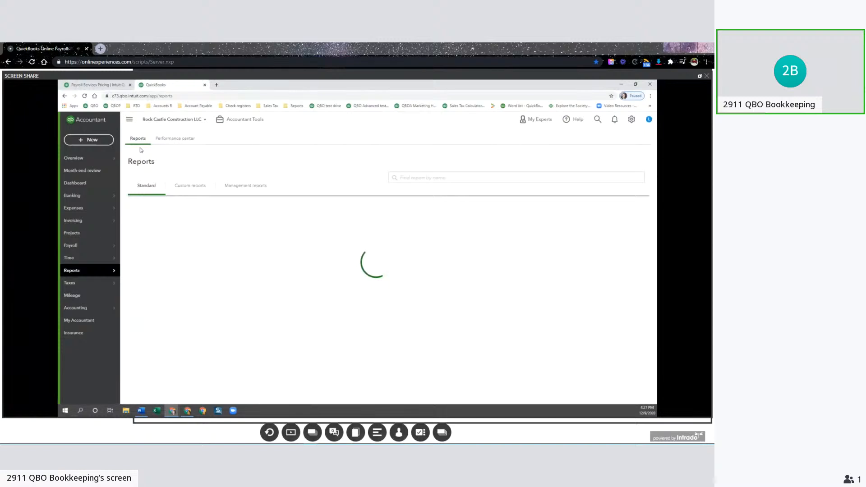